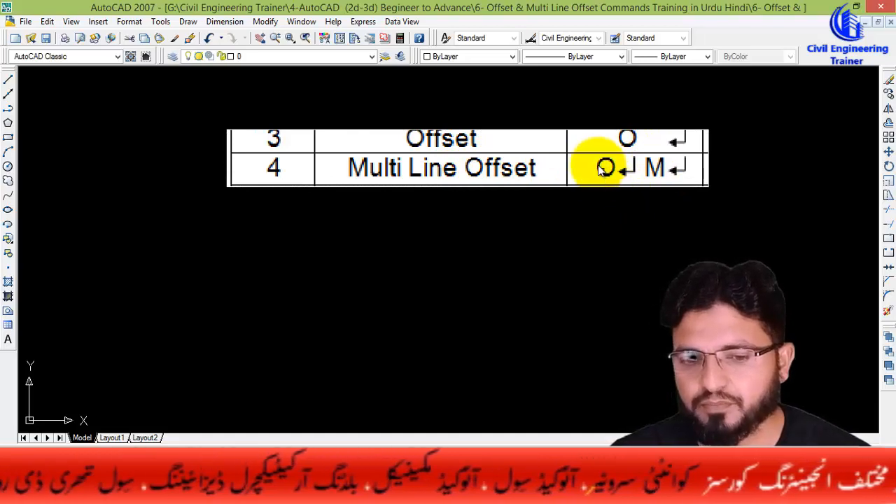
- Examine the Offset and Multi Line Offset entries in the command table and the finished sample drawings beside it
scroll(609, 194, down, 4)
scroll(517, 154, up, 2)
scroll(520, 147, down, 2)
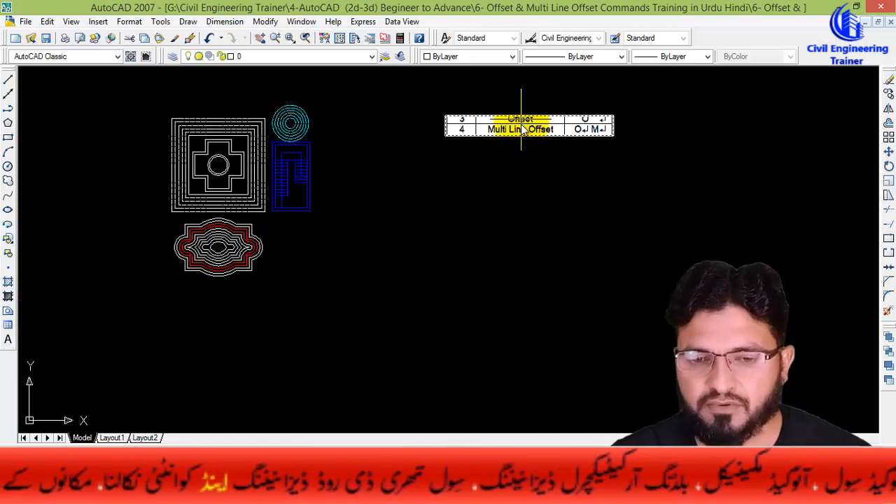
scroll(522, 133, up, 4)
scroll(481, 119, down, 5)
scroll(481, 168, up, 2)
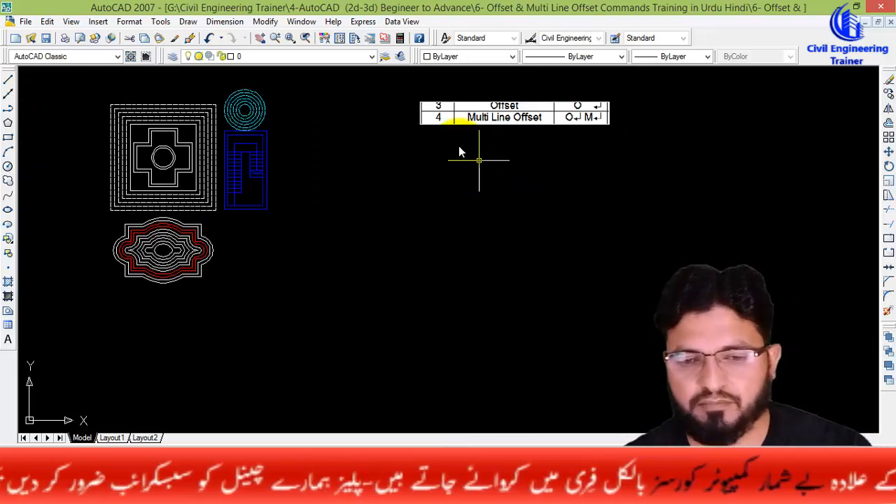
scroll(276, 189, up, 1)
scroll(420, 246, down, 2)
scroll(439, 229, up, 2)
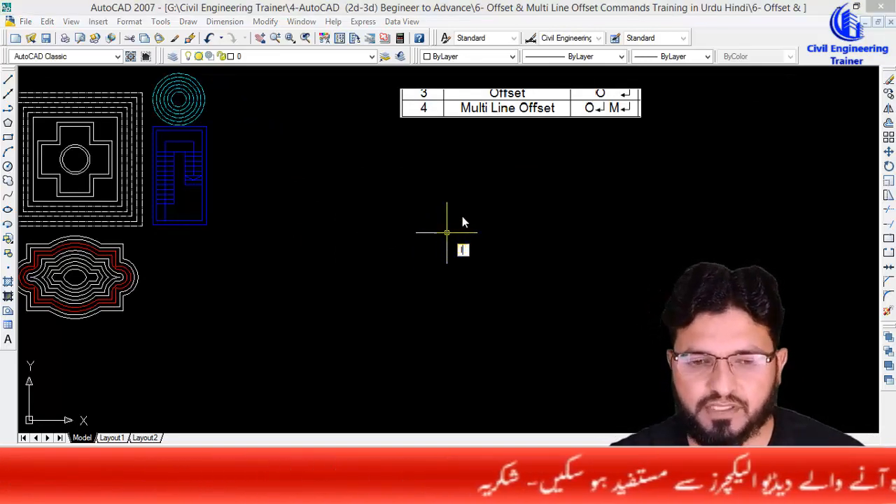
scroll(441, 210, up, 1)
scroll(438, 196, down, 2)
scroll(438, 193, up, 1)
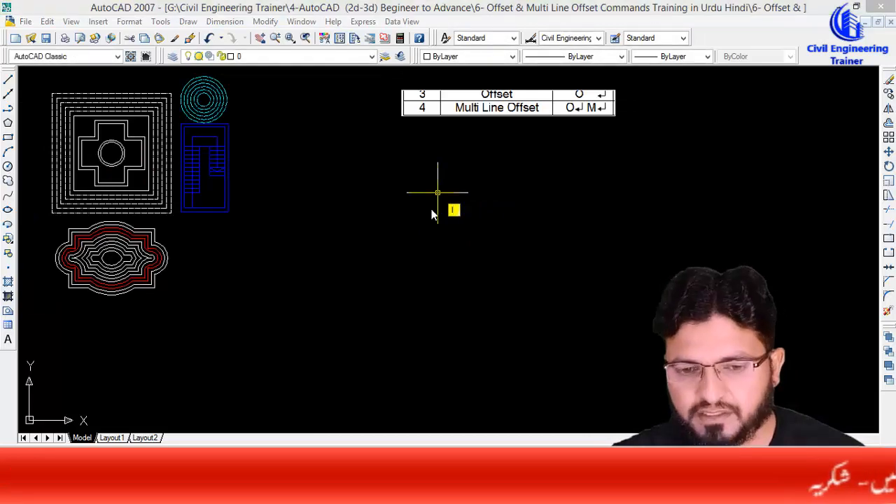
- With Ortho on, draw a 12' line straight down in the empty area below the command table
text(l)
key(Return)
click(444, 180)
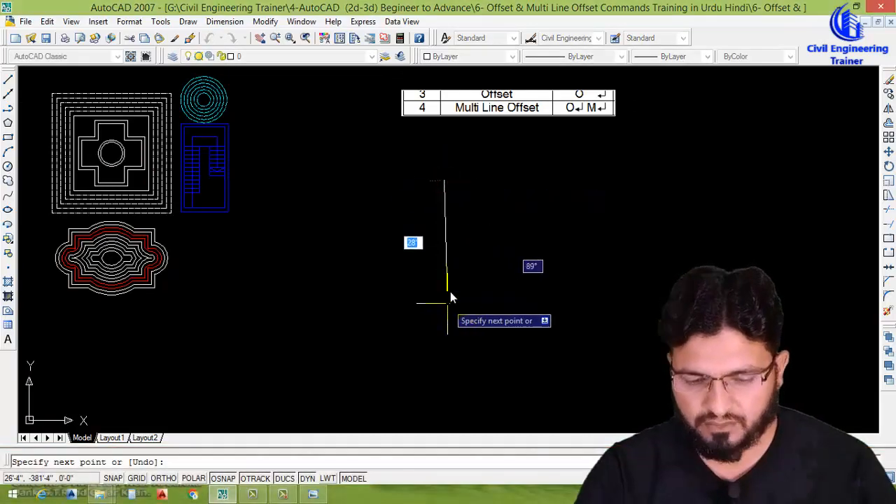
key(F8)
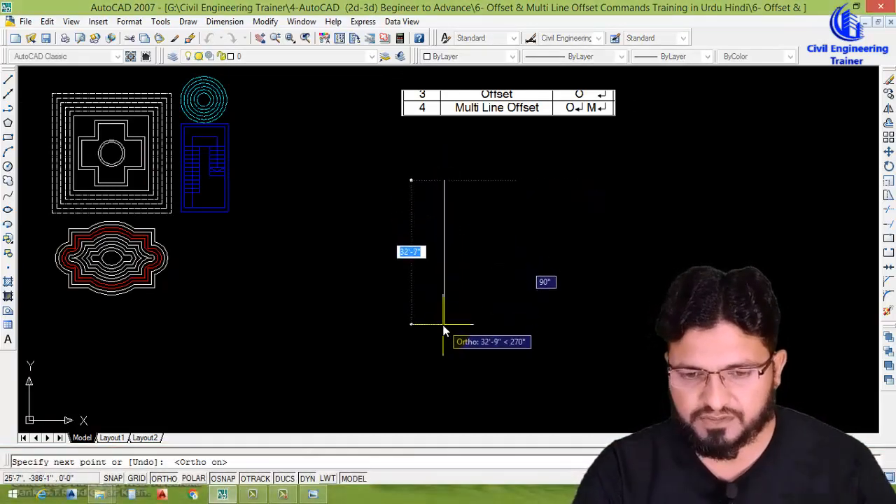
text(1)
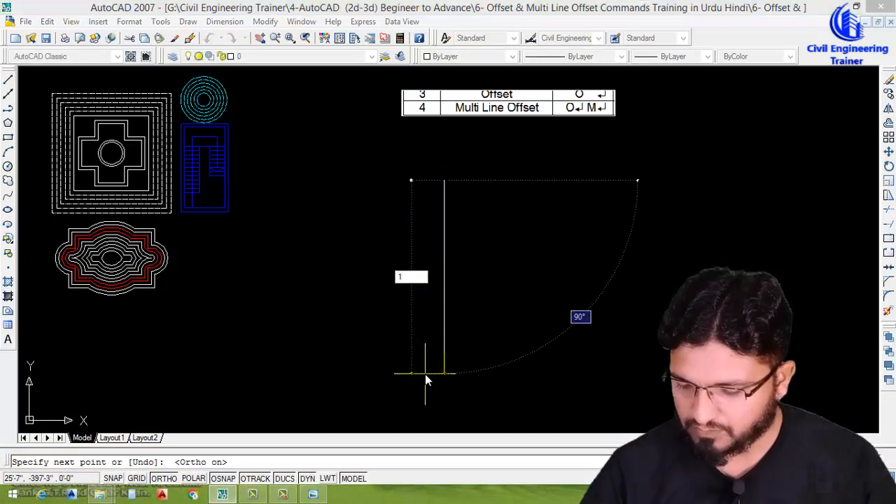
text(2)
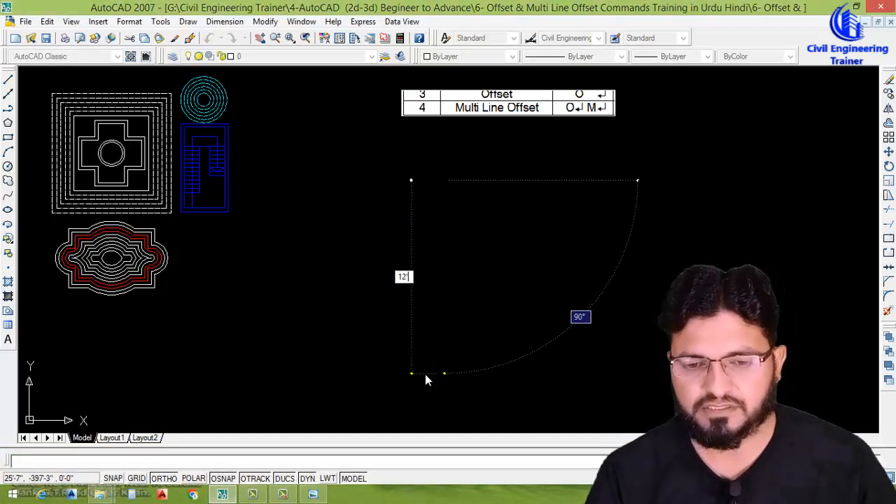
key(Return)
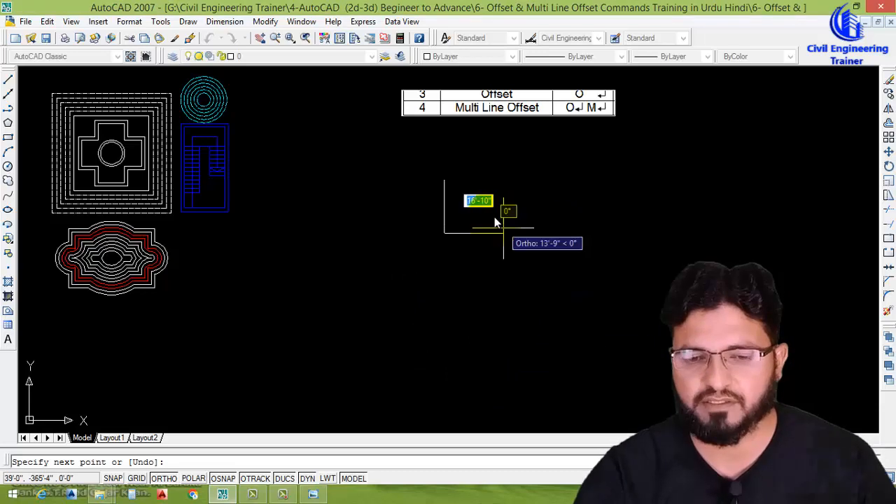
- Continue the line 10' to the right and 12' up, then close it into a rectangle
scroll(501, 212, up, 3)
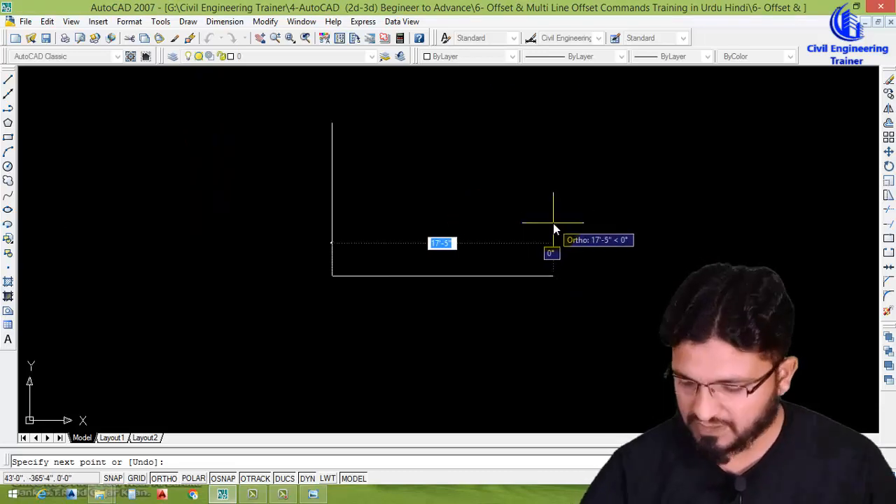
text(10')
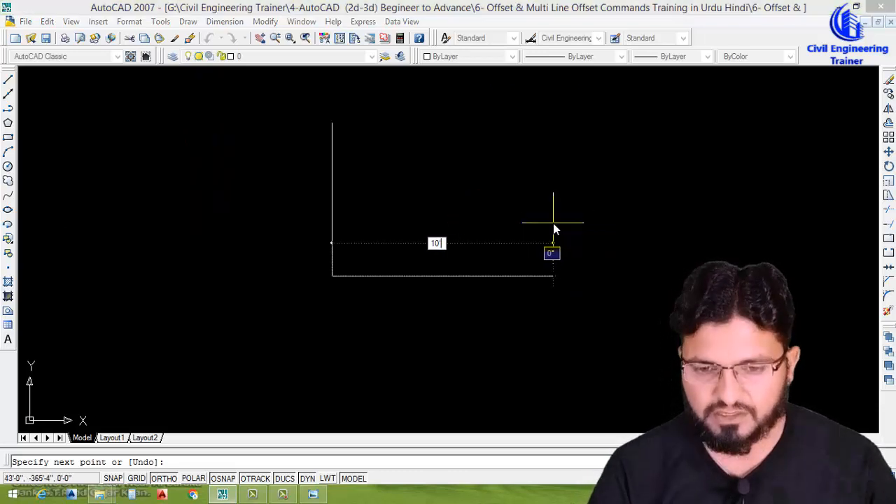
key(Return)
scroll(525, 302, down, 5)
scroll(496, 280, up, 4)
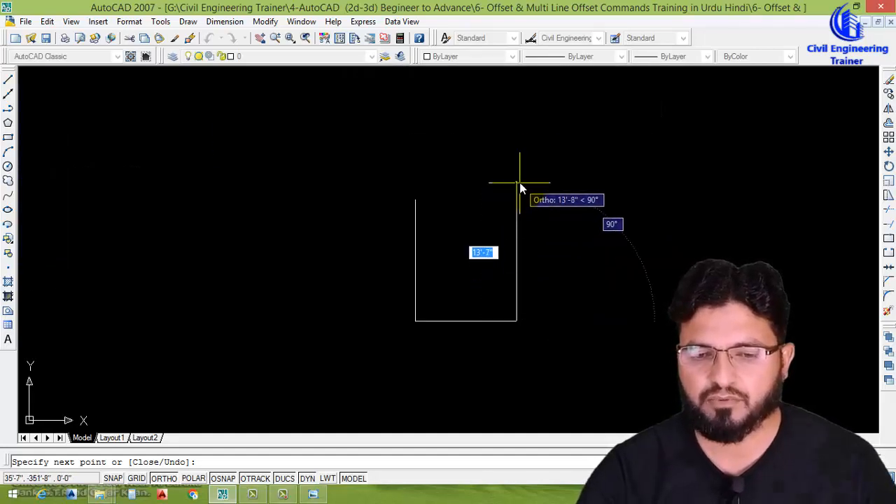
text(1)
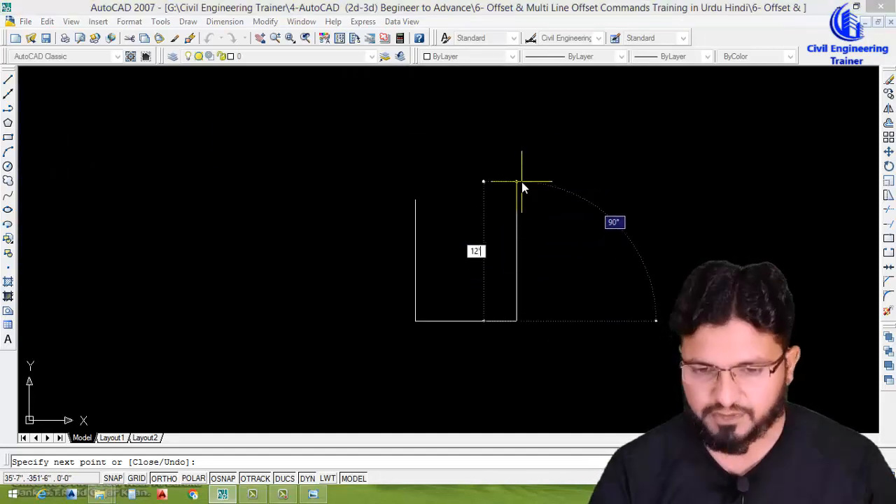
text(2')
key(Return)
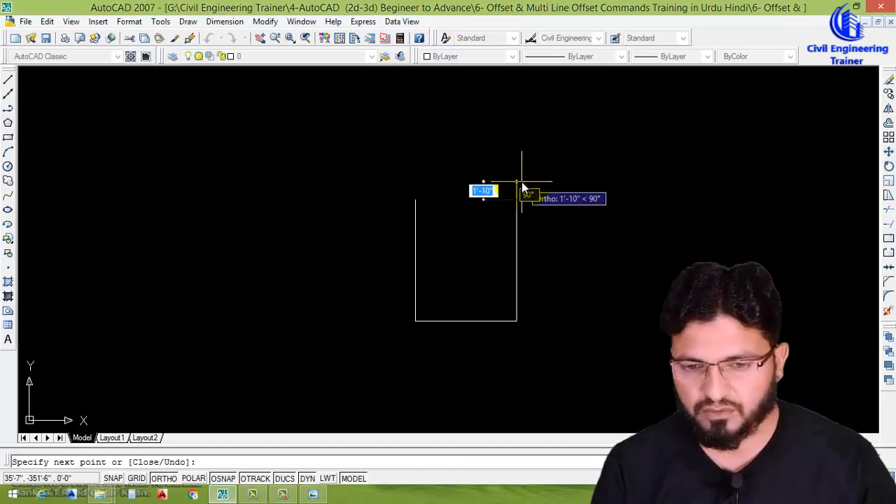
text(c)
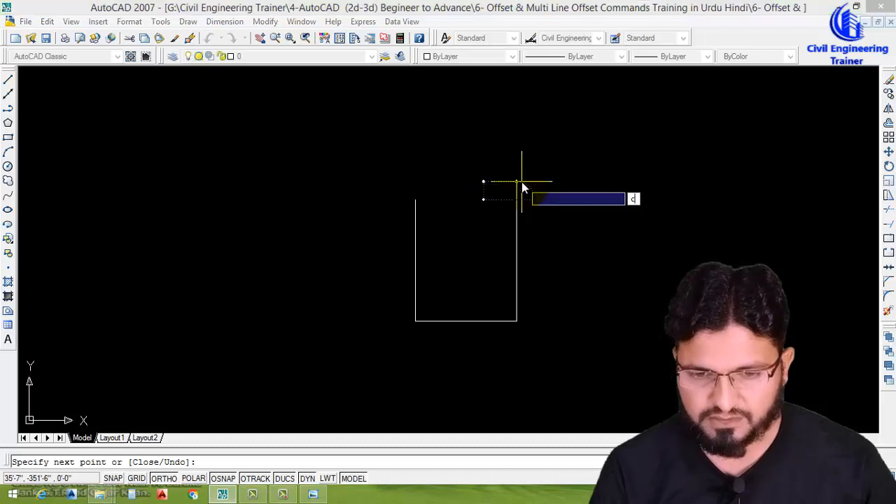
key(Return)
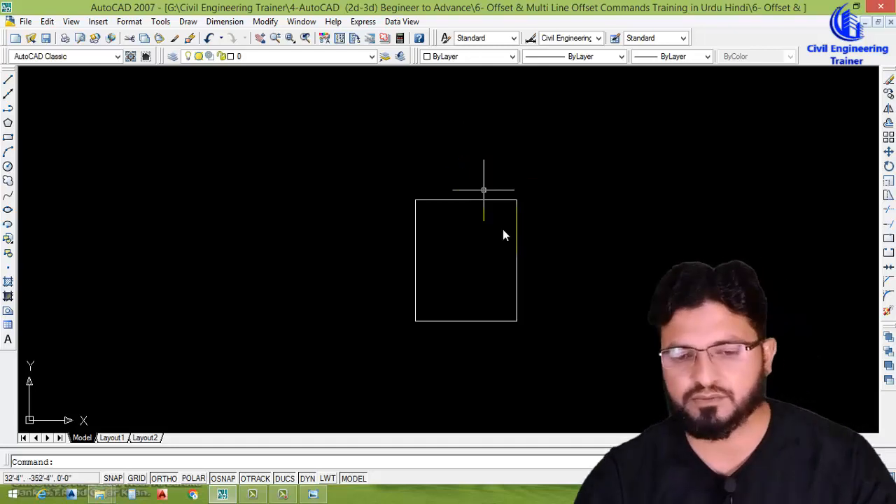
- Select the rectangle's four sides one after another to check that they are separate lines, then clear the selection
scroll(503, 235, down, 1)
scroll(462, 257, up, 3)
click(625, 222)
click(586, 296)
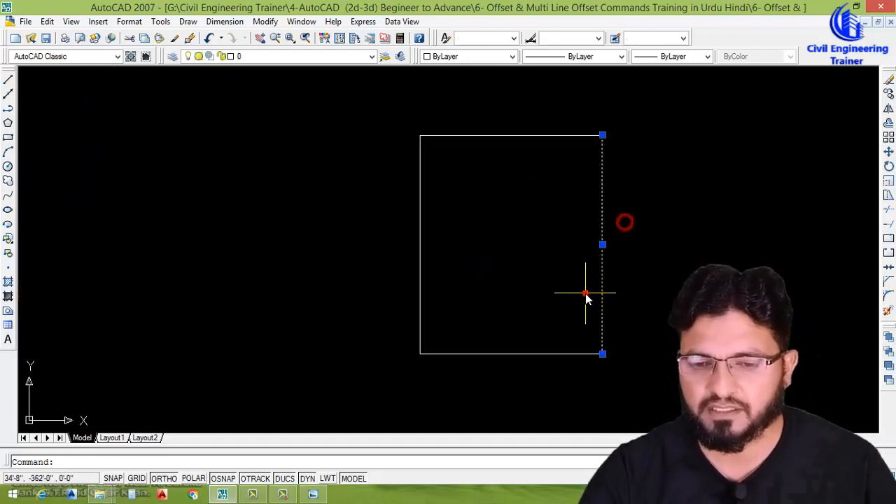
click(488, 388)
click(452, 264)
click(414, 280)
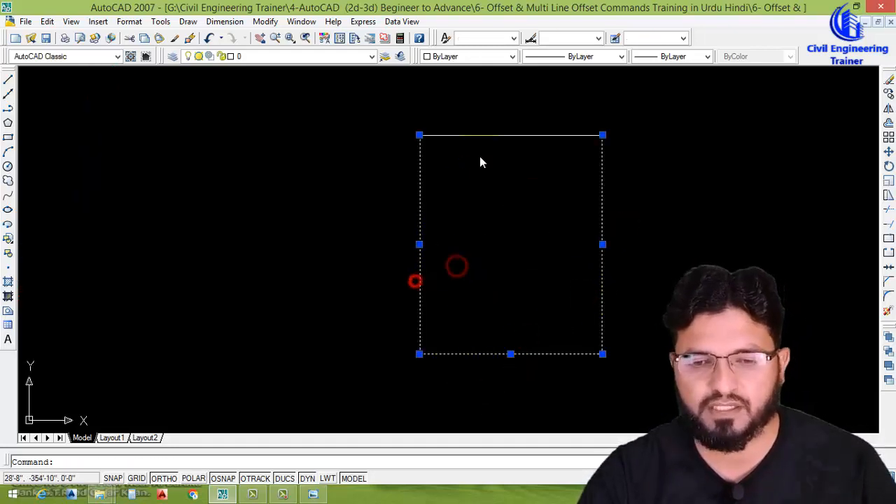
click(511, 106)
click(483, 179)
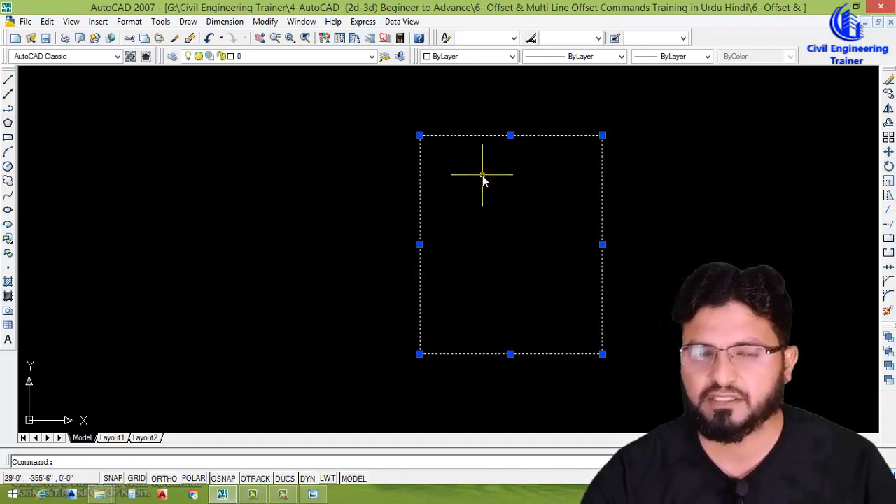
key(Escape)
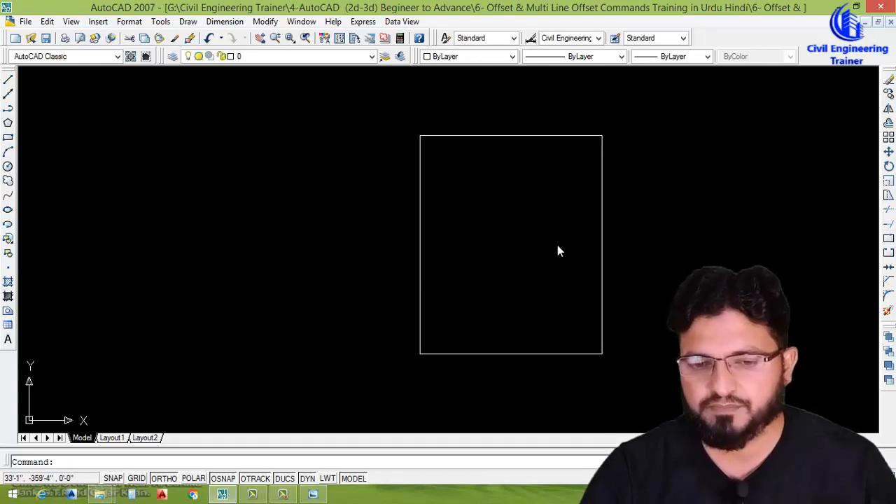
click(523, 211)
click(494, 228)
- Offset the rectangle's left side outward by 9 inches
scroll(489, 238, down, 4)
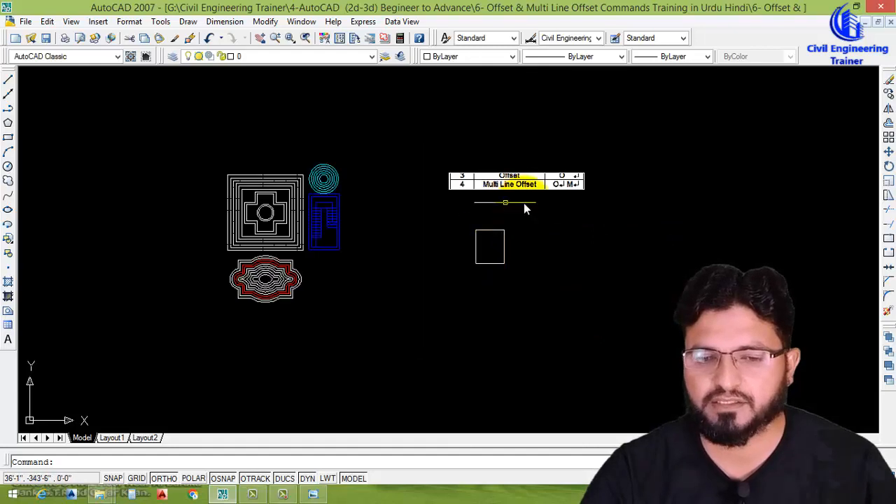
scroll(529, 199, up, 3)
scroll(592, 175, down, 4)
scroll(480, 272, up, 3)
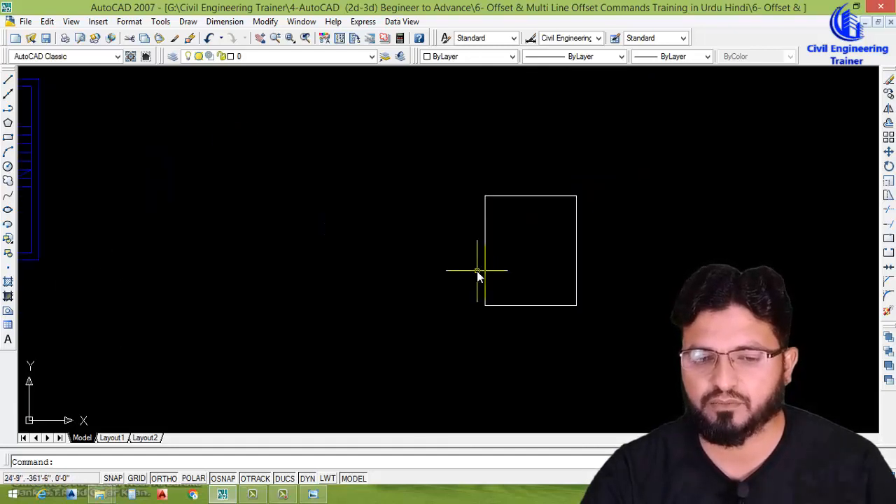
scroll(494, 253, up, 3)
text(o)
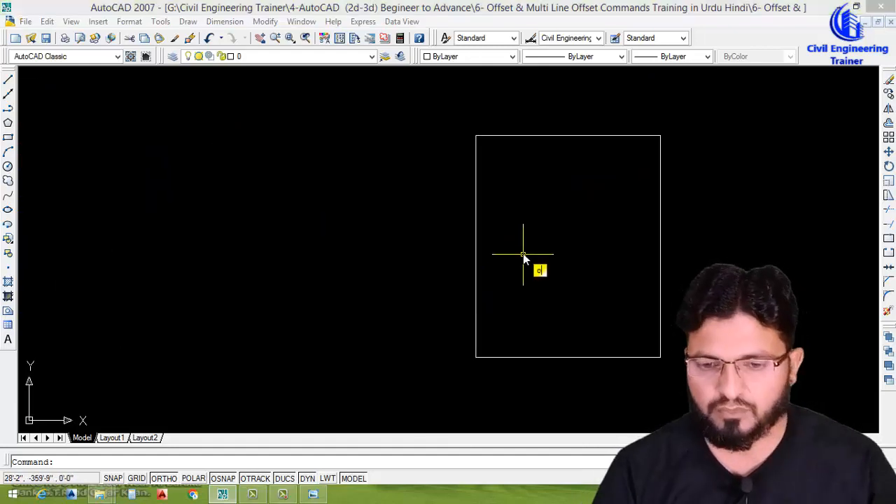
key(Return)
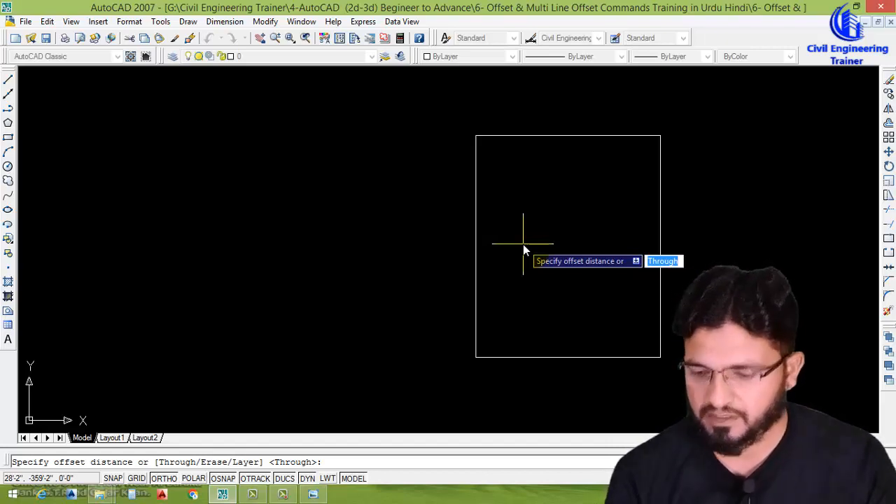
text(9)
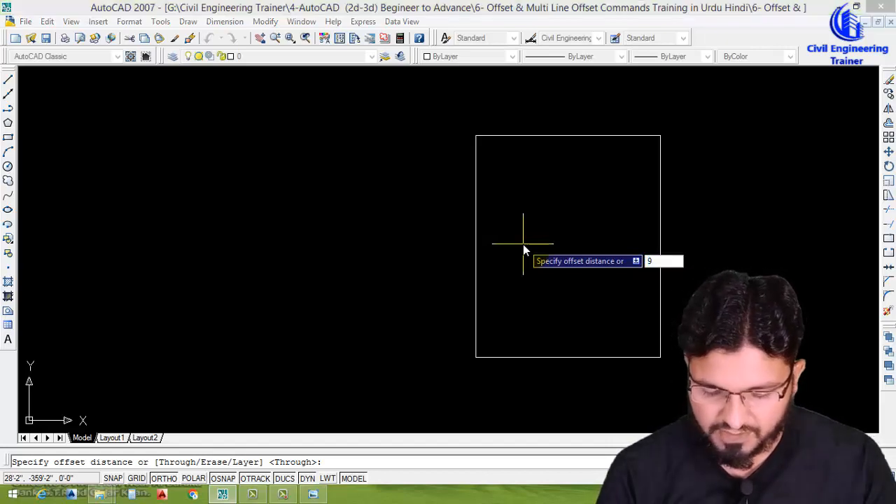
key(Return)
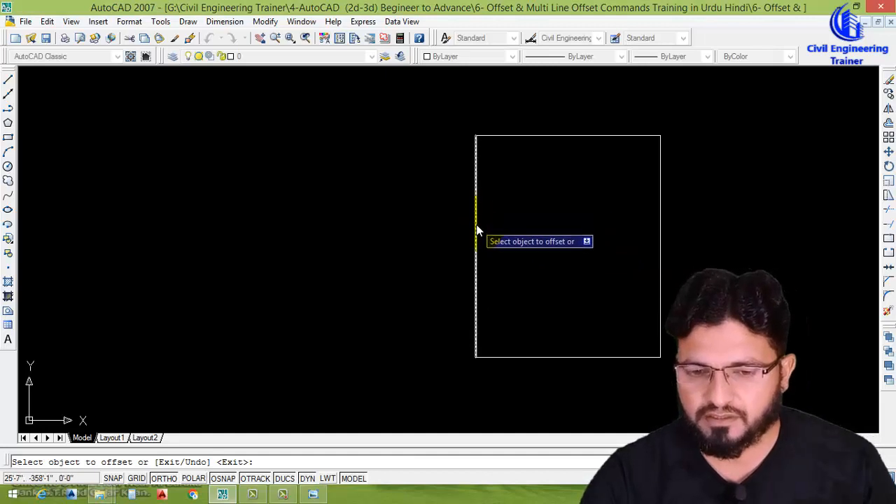
click(476, 226)
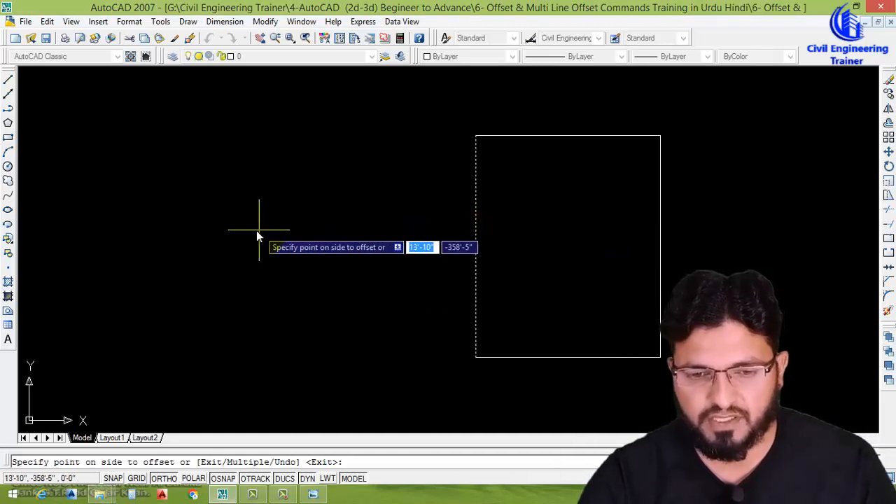
click(199, 237)
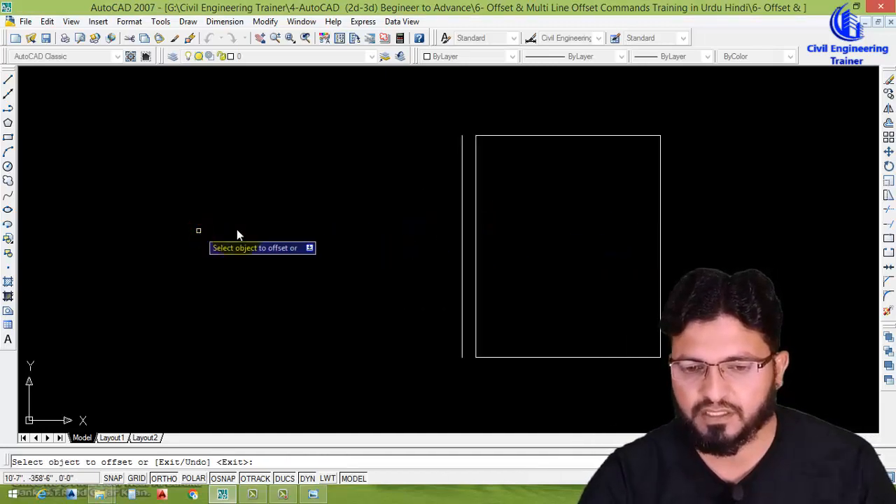
- Offset the rectangle's top, right and bottom sides outward by the same distance
click(599, 137)
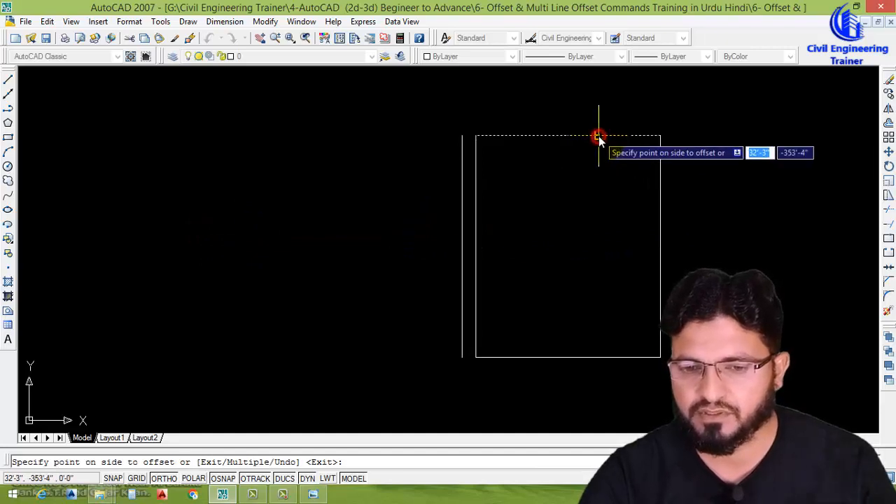
click(596, 78)
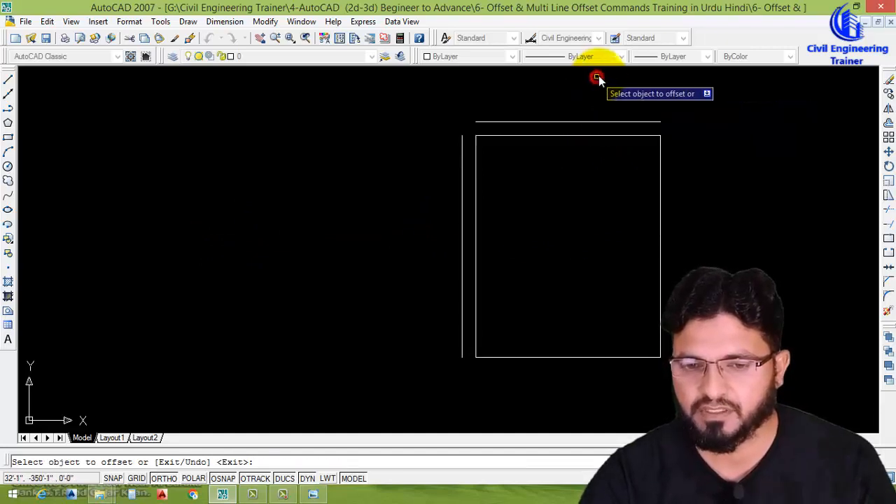
click(660, 205)
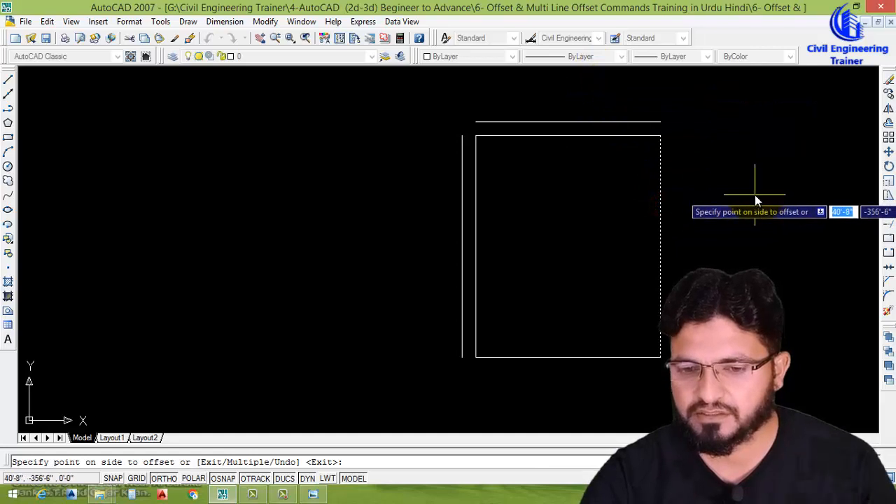
click(754, 195)
click(560, 358)
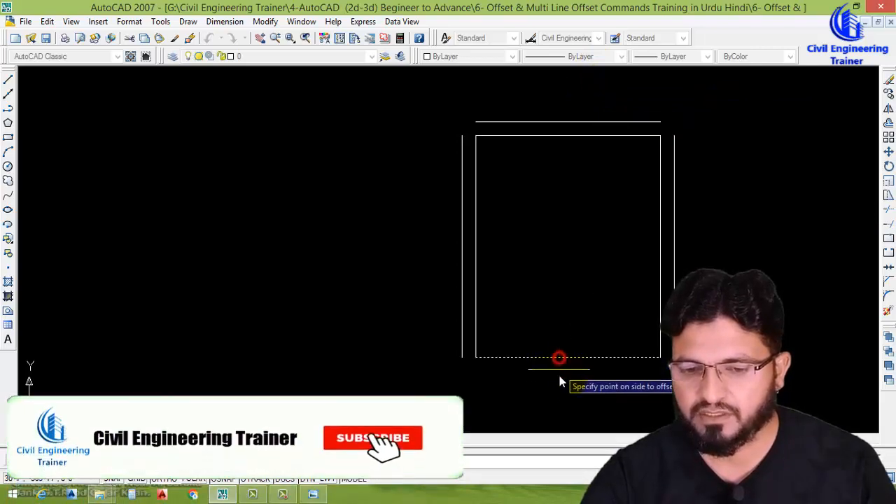
click(557, 385)
- Offset the outer left line once more to the left by the same distance
scroll(547, 300, down, 2)
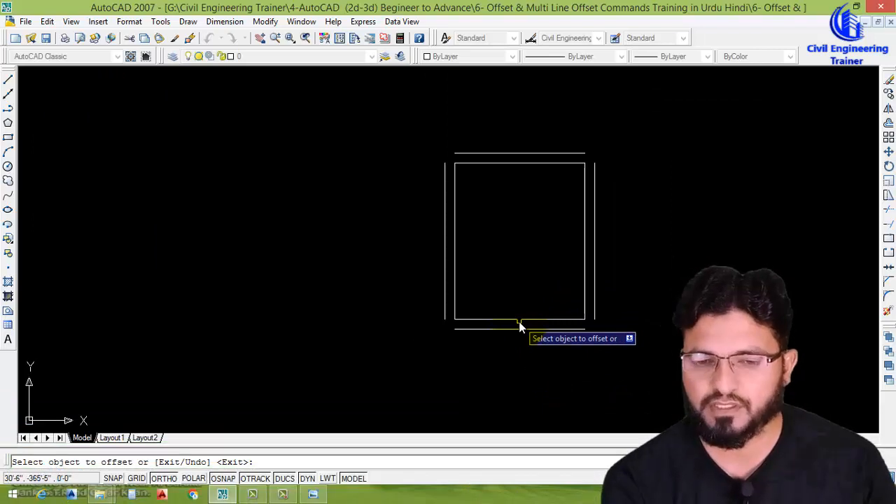
scroll(462, 280, up, 2)
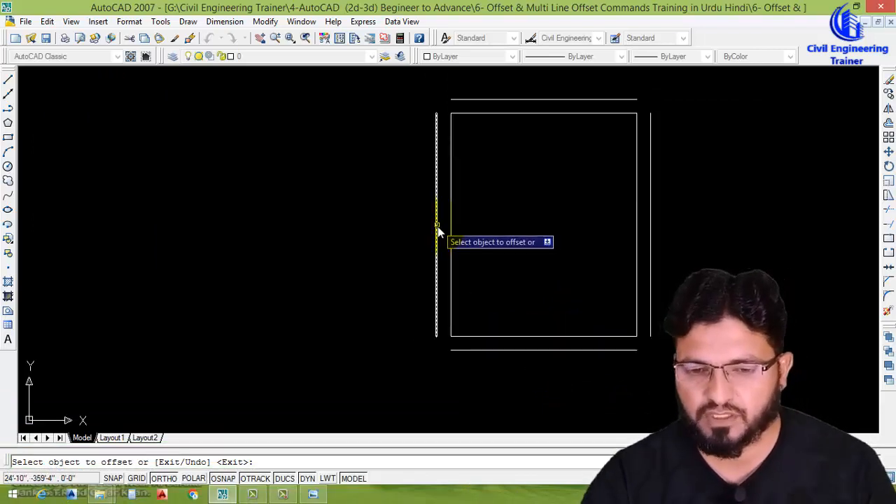
click(434, 242)
click(432, 249)
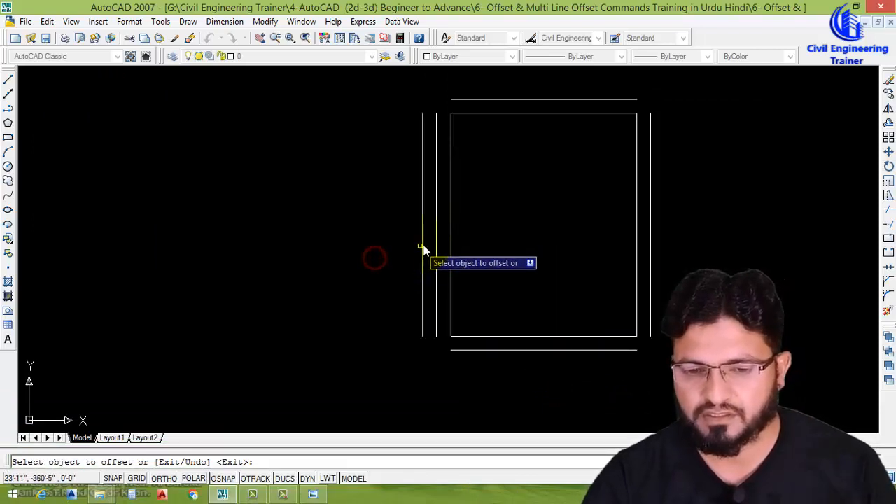
- Offset the outermost left line two more times to the left by the same distance
click(423, 241)
click(391, 247)
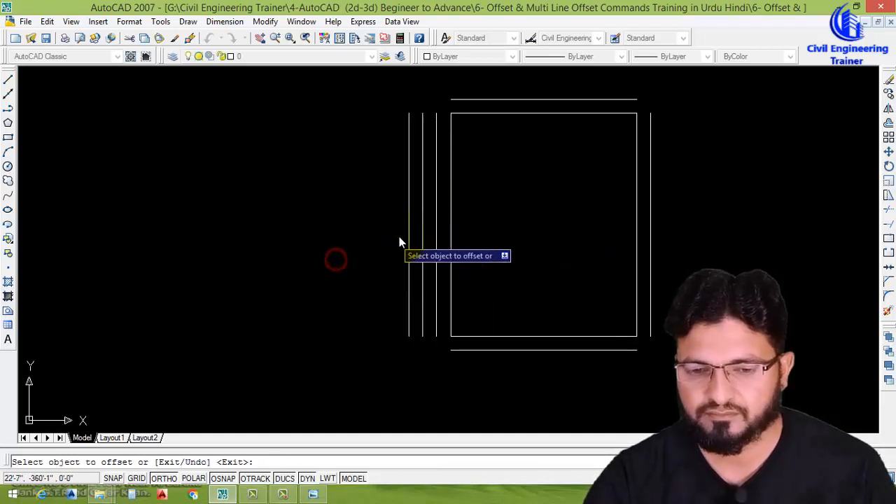
click(410, 237)
click(338, 237)
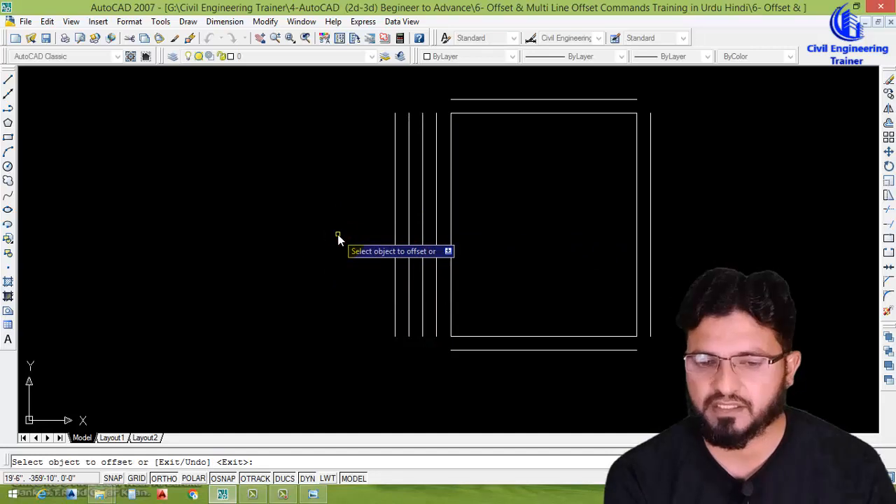
scroll(427, 294, down, 4)
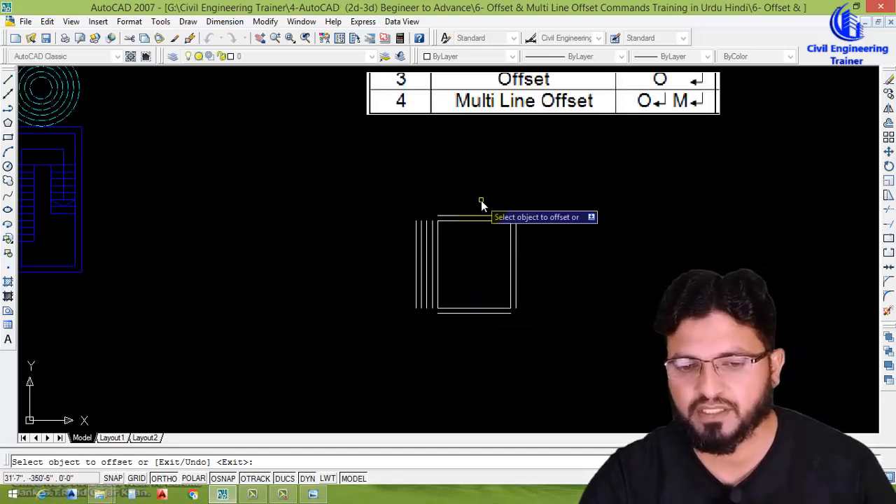
- Offset the outermost line right of the rectangle four times to the right by the same distance, then end the Offset command
scroll(481, 201, up, 4)
scroll(583, 291, down, 2)
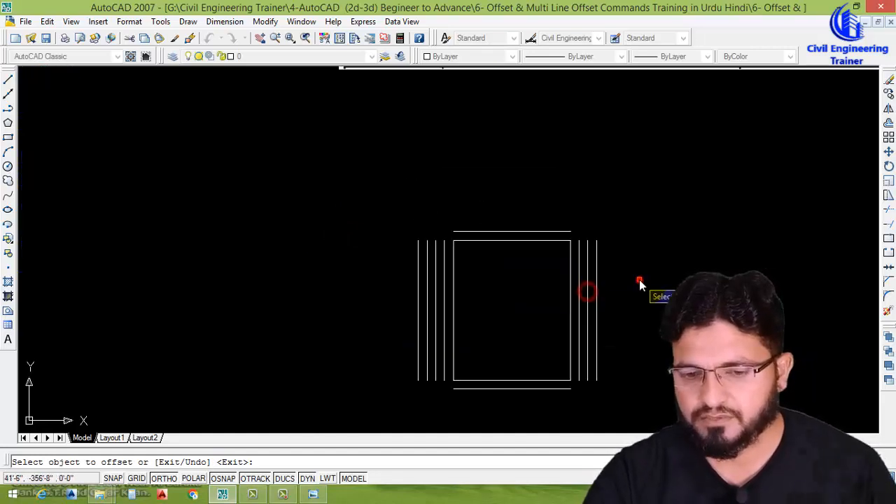
click(598, 296)
click(596, 294)
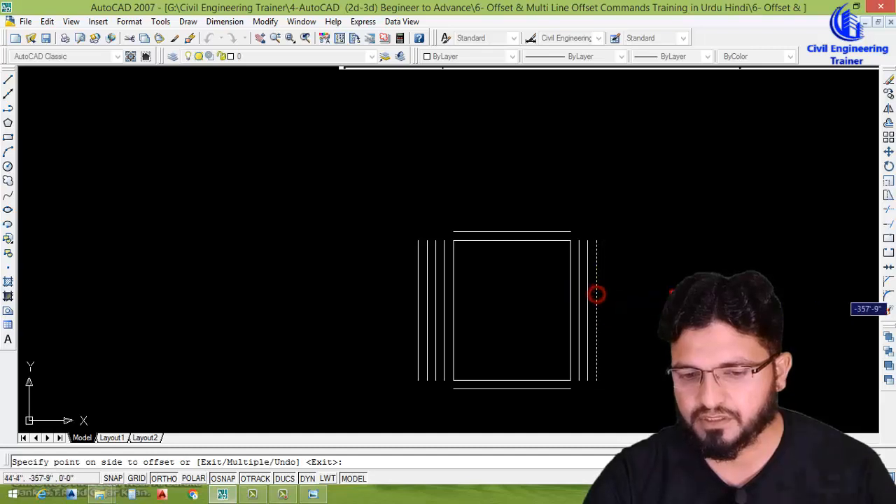
scroll(588, 284, up, 3)
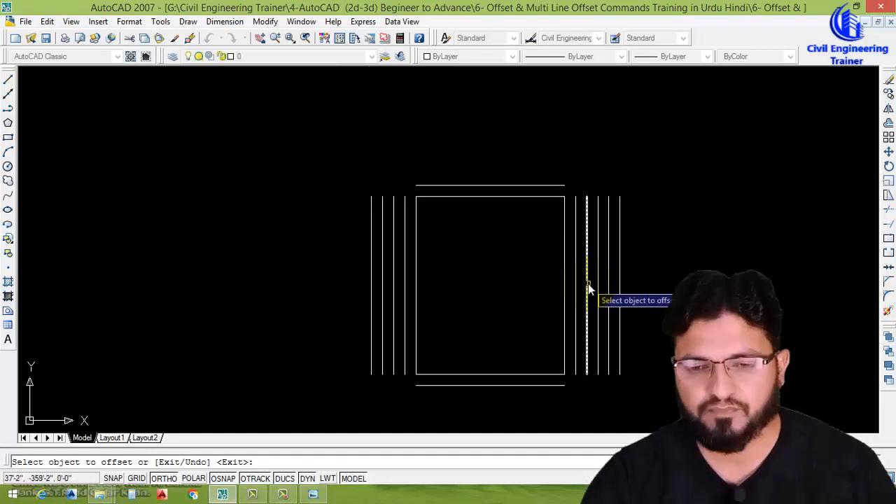
scroll(478, 300, down, 4)
key(Escape)
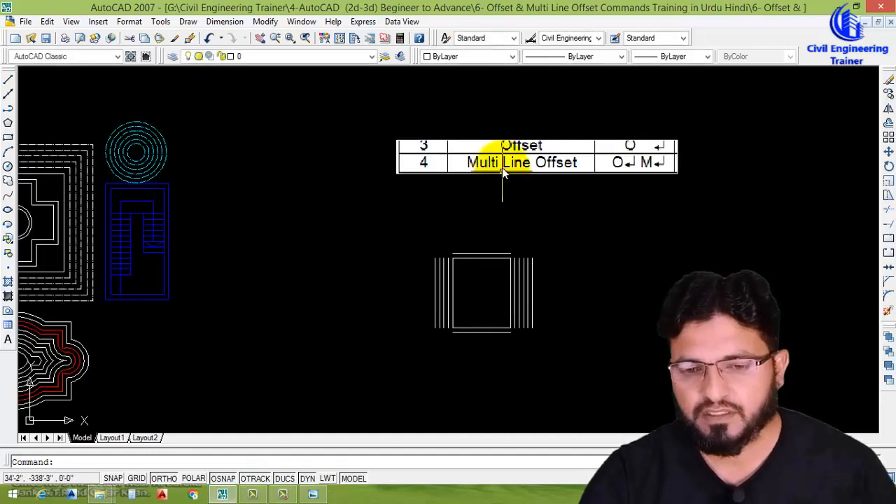
- Restart Offset with the 9-inch distance and offset the line below the rectangle downward once
scroll(524, 139, up, 3)
scroll(419, 230, down, 2)
scroll(457, 220, up, 3)
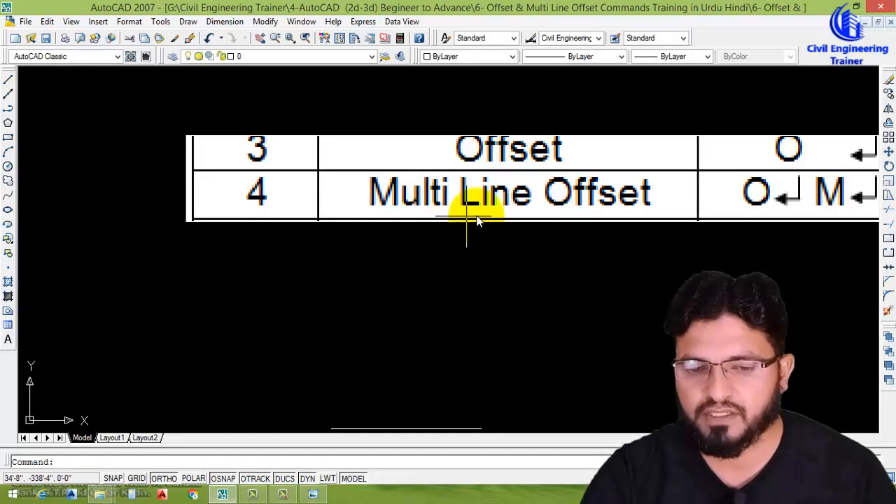
scroll(508, 208, down, 4)
text(o)
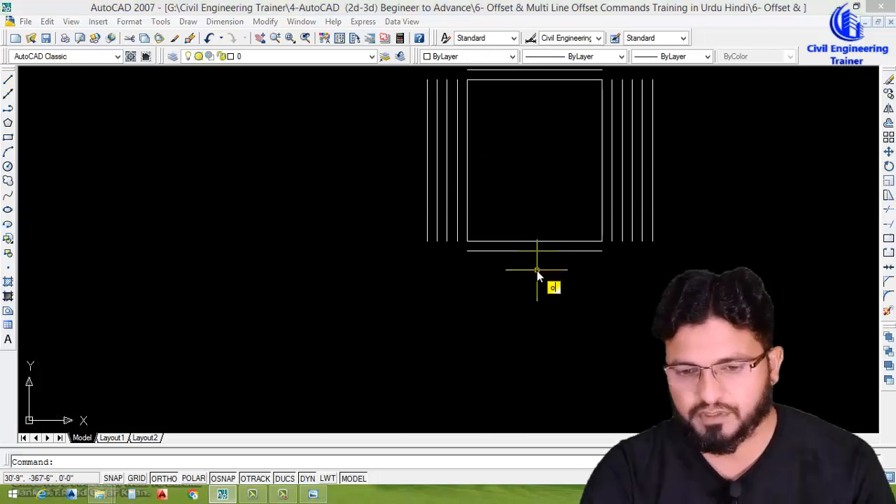
key(Return)
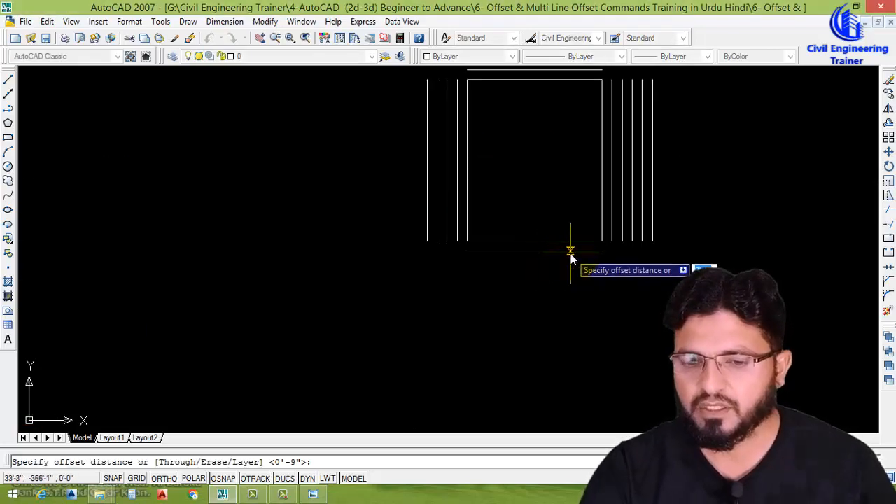
key(Return)
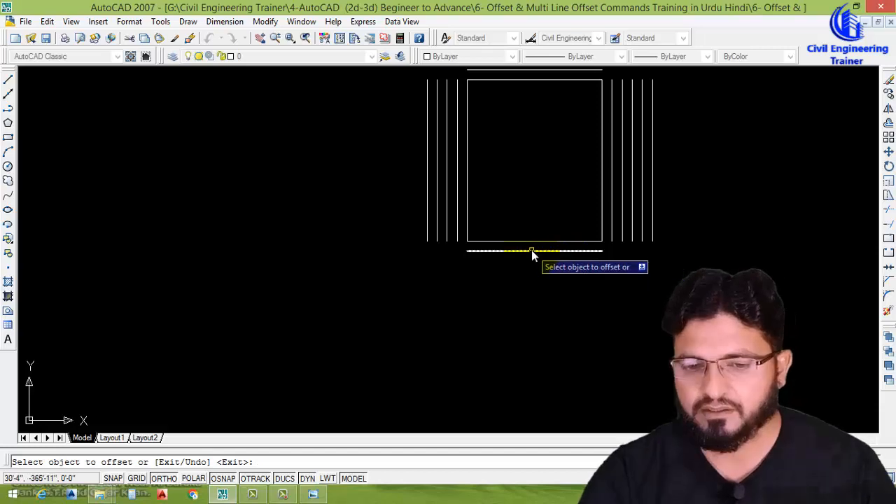
click(532, 250)
click(535, 288)
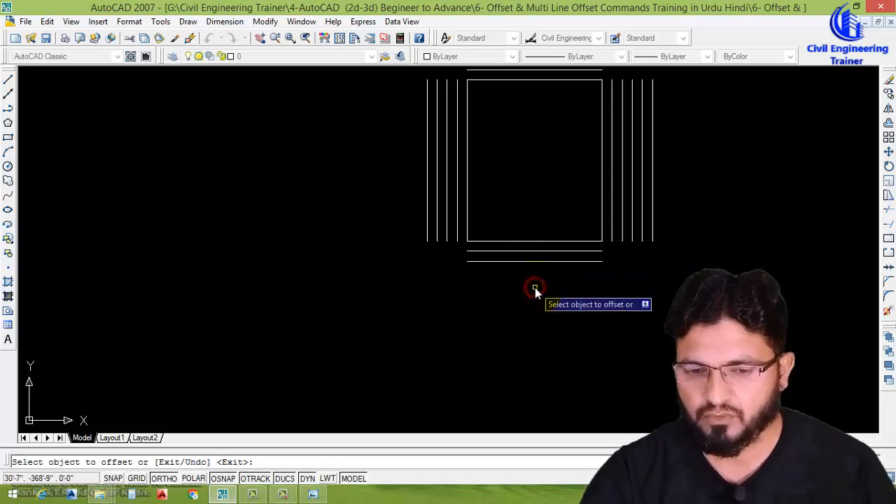
- Use Offset's Multiple option to copy the lowest line downward twelve times at the same spacing, then end the command
click(532, 261)
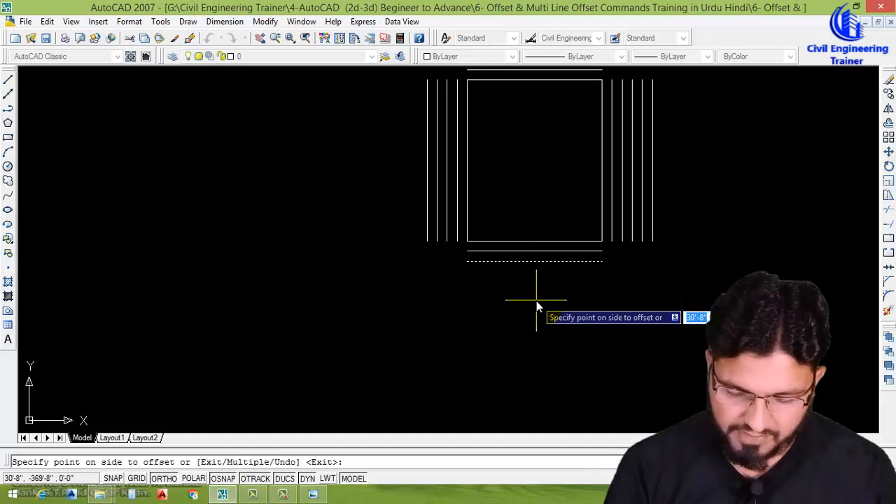
text(m)
key(Return)
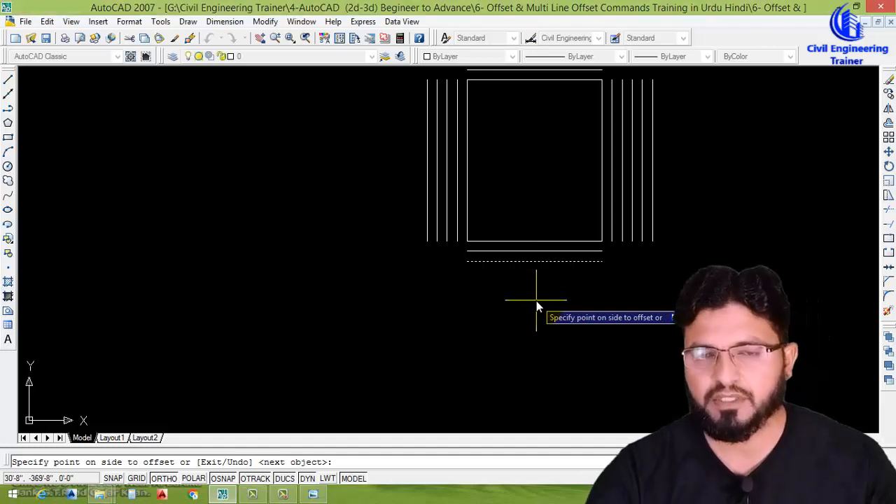
scroll(550, 220, down, 3)
scroll(514, 344, up, 4)
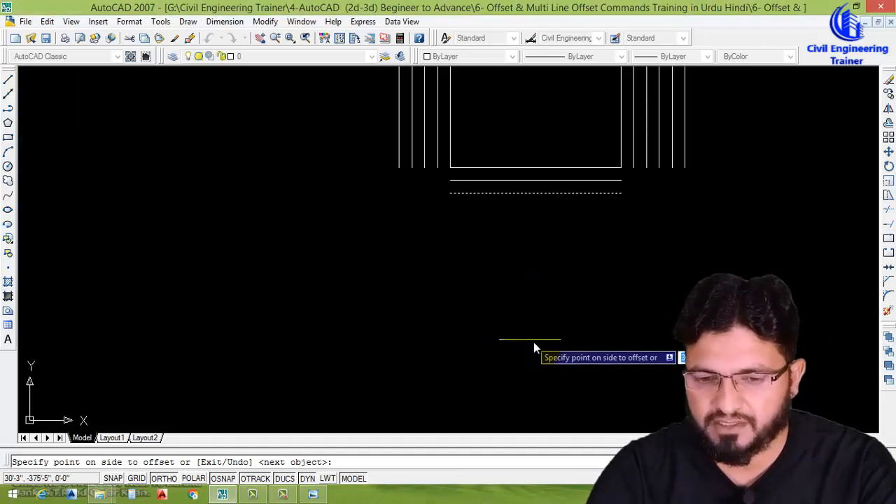
click(552, 340)
click(550, 340)
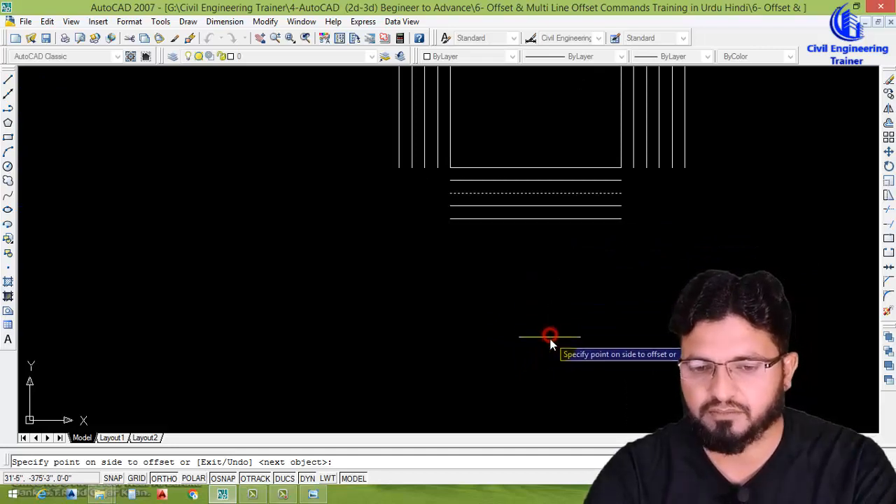
click(550, 338)
click(550, 345)
click(550, 352)
click(549, 353)
click(548, 353)
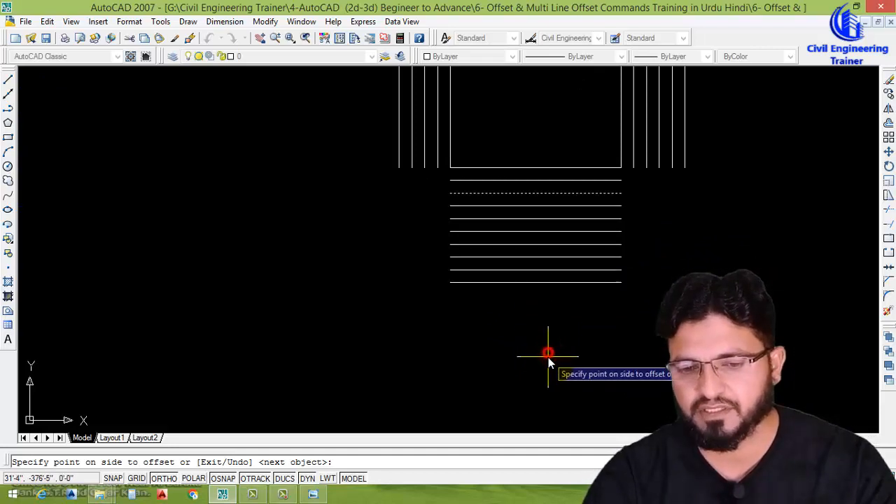
click(549, 355)
click(548, 360)
click(547, 363)
click(546, 365)
click(547, 367)
key(Escape)
scroll(556, 355, down, 6)
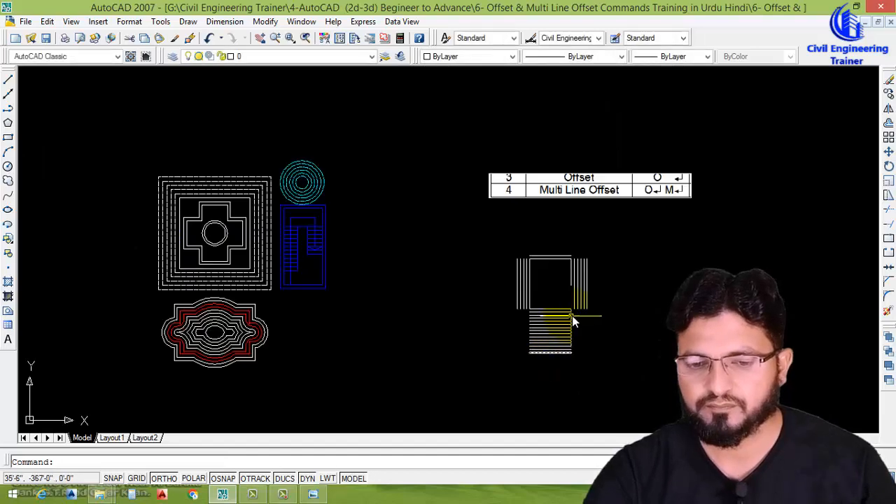
scroll(572, 320, up, 3)
scroll(578, 280, down, 2)
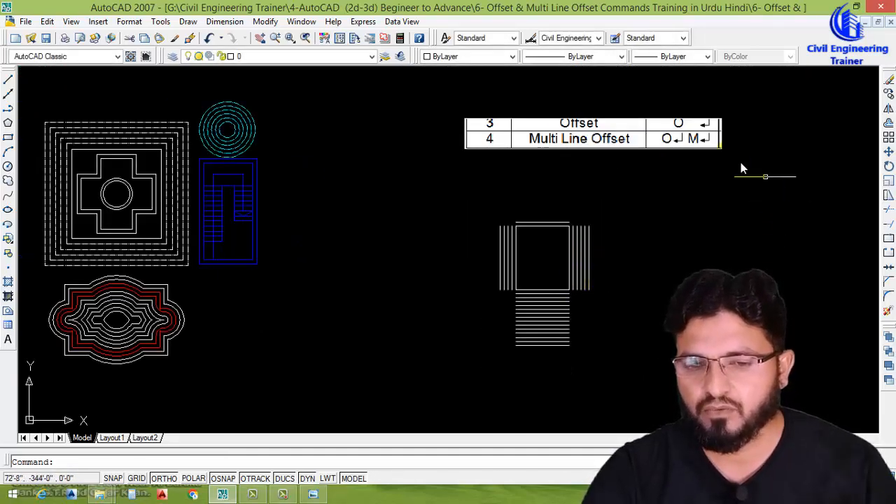
scroll(556, 164, up, 3)
scroll(652, 189, down, 3)
scroll(573, 259, up, 3)
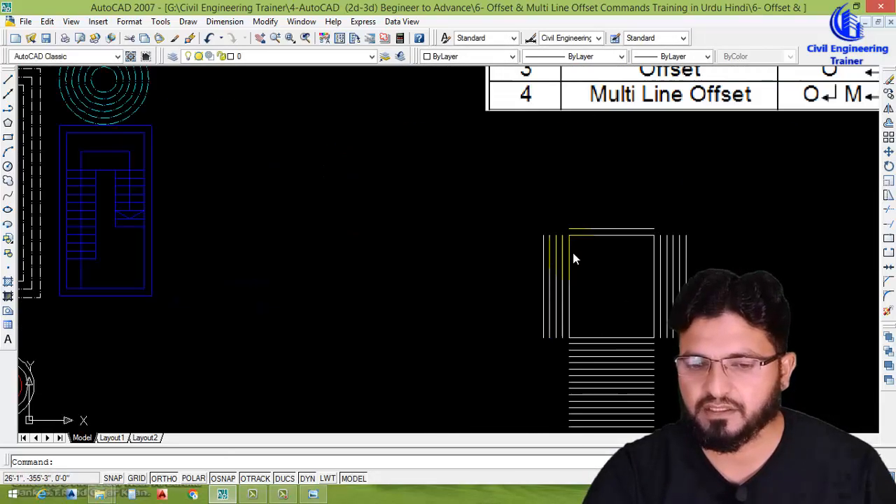
scroll(593, 339, down, 4)
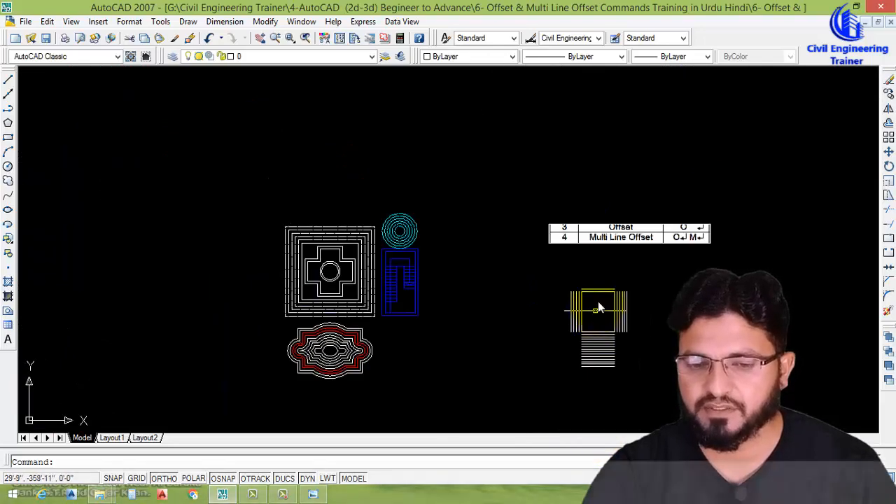
- Offset the line above the rectangle upward by 6 inches, then offset the new line upward by the same distance
scroll(598, 301, up, 5)
text(o)
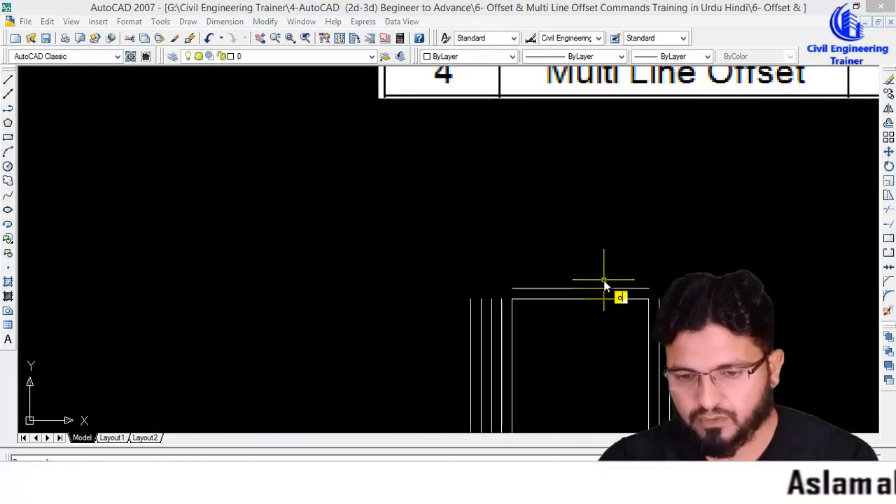
key(Return)
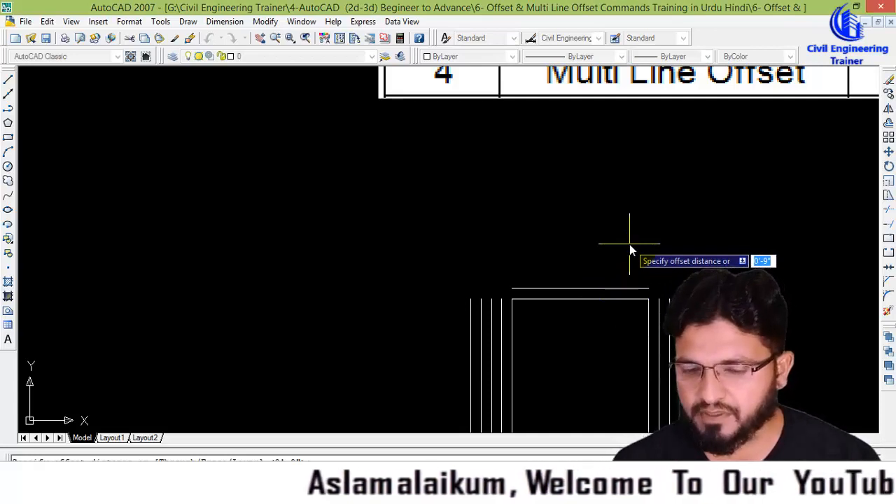
text(6)
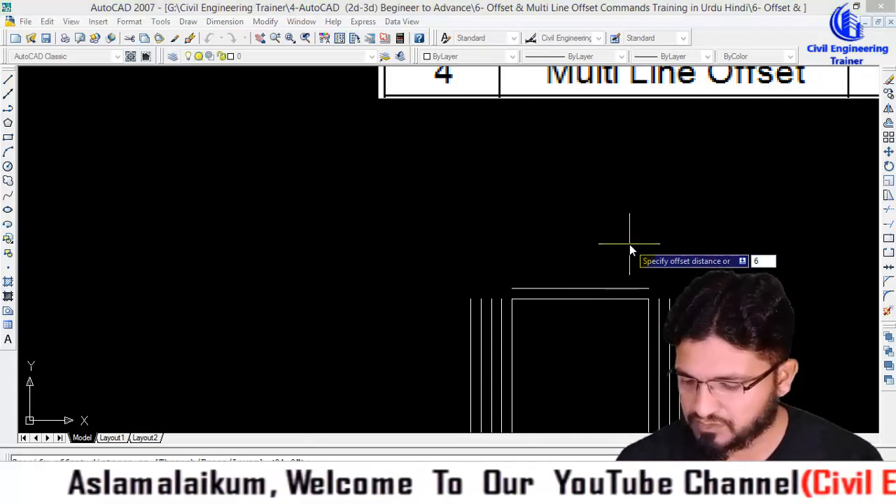
key(Return)
click(581, 289)
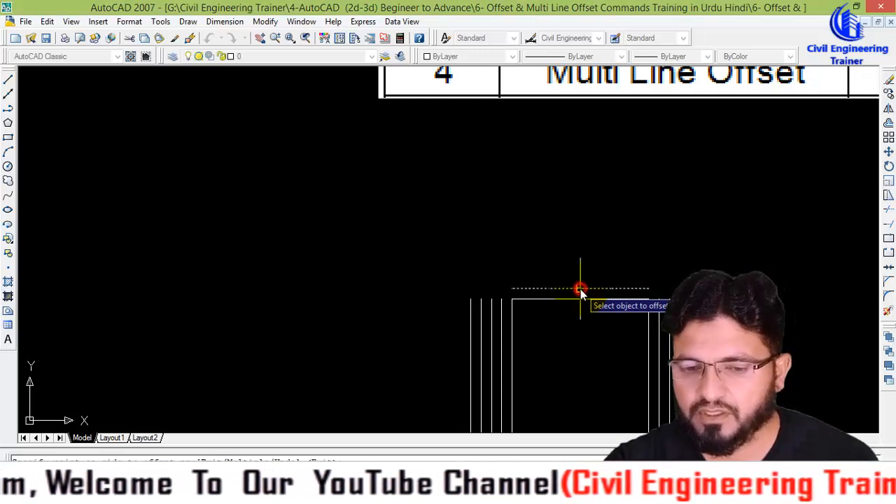
click(580, 243)
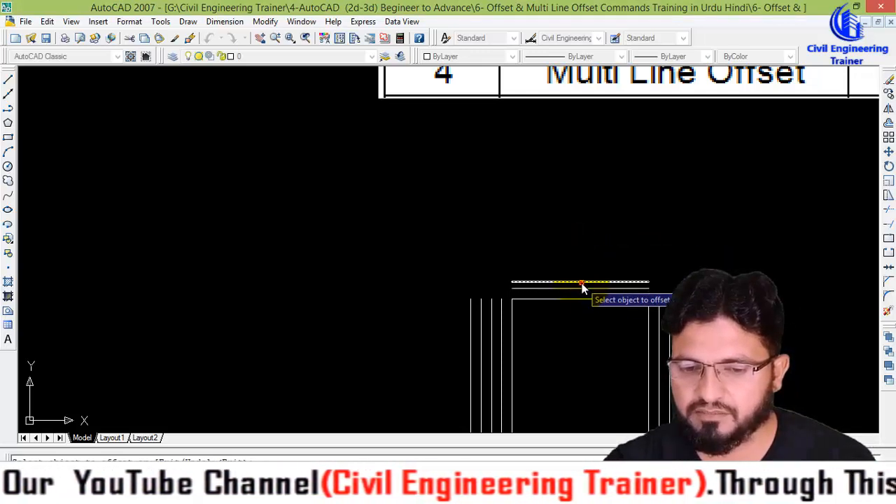
click(582, 283)
click(584, 238)
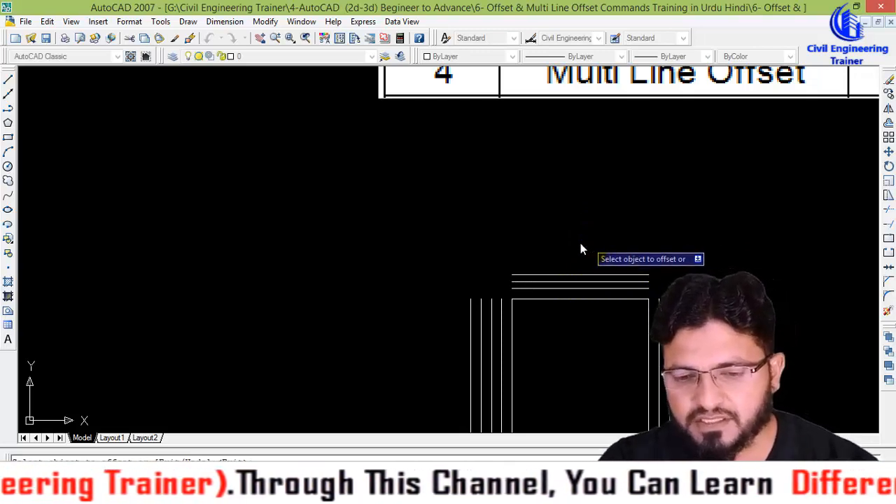
- Use Offset's Multiple option to copy the topmost line upward repeatedly at 6-inch spacing, then end the command
click(581, 275)
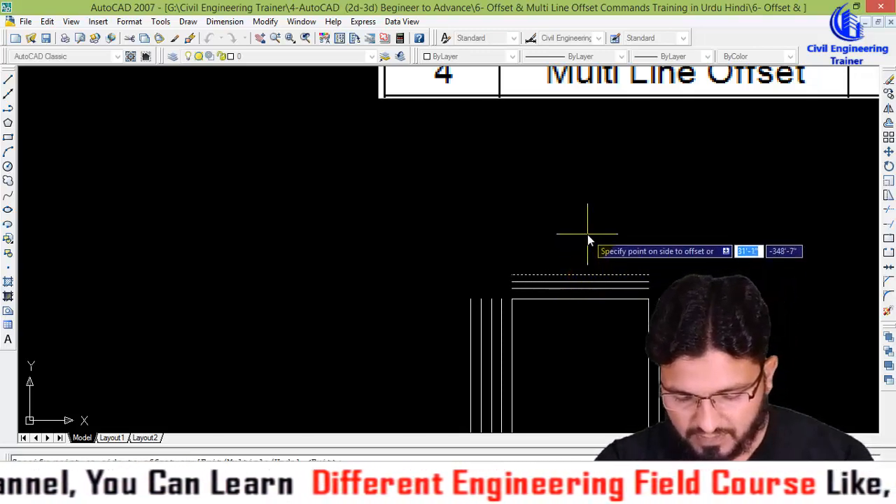
text(m)
key(BackSpace)
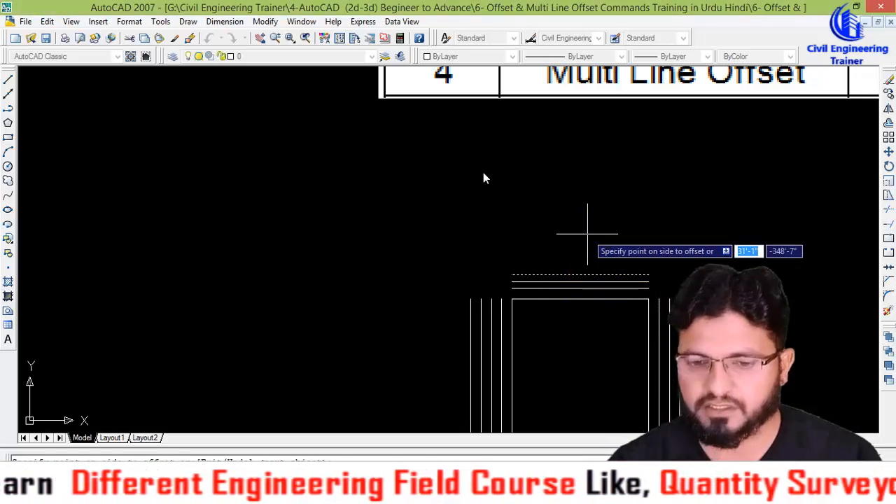
click(570, 117)
click(572, 117)
click(574, 117)
click(576, 118)
click(578, 118)
click(580, 118)
click(581, 119)
click(583, 122)
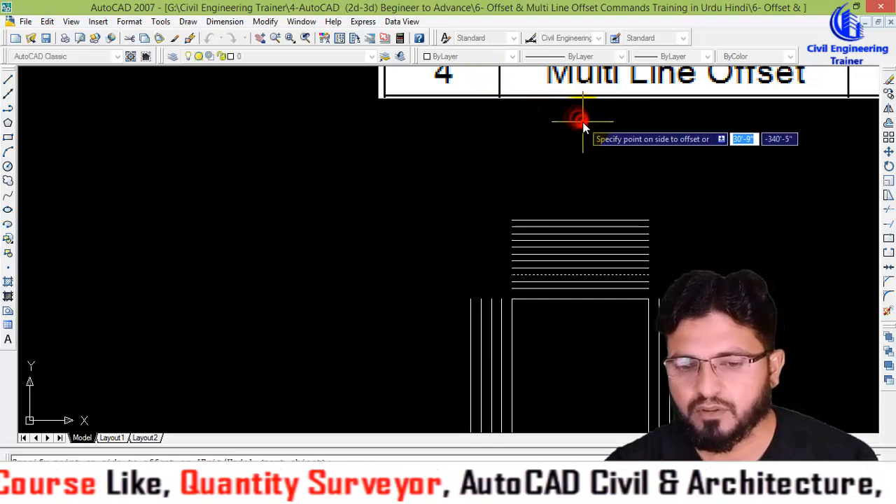
click(584, 123)
click(584, 122)
click(584, 123)
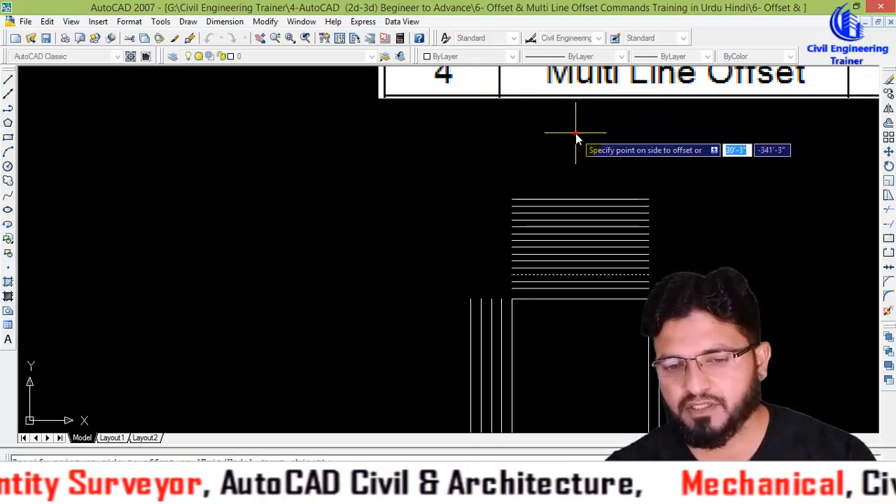
right_click(578, 133)
- Examine the offset lines around the rectangle and the sample patterns of nested squares, concentric circles, stair plan and curved outlines
scroll(579, 181, down, 3)
scroll(567, 267, up, 3)
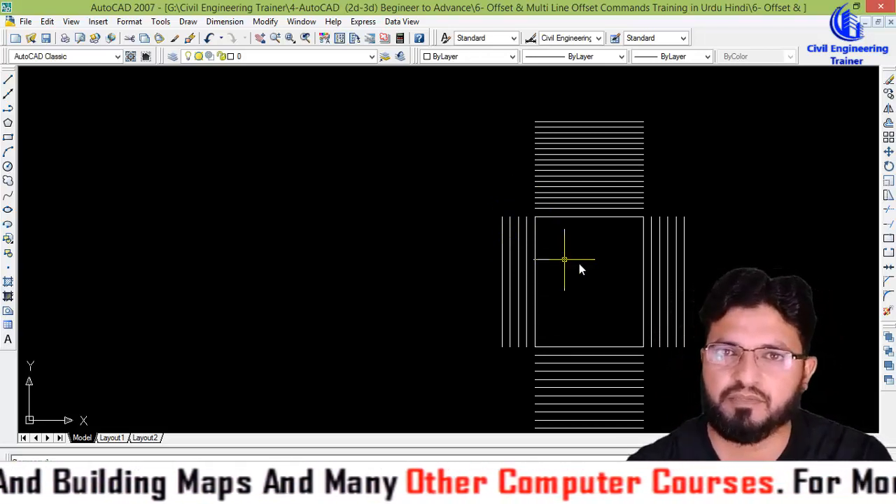
scroll(737, 249, down, 5)
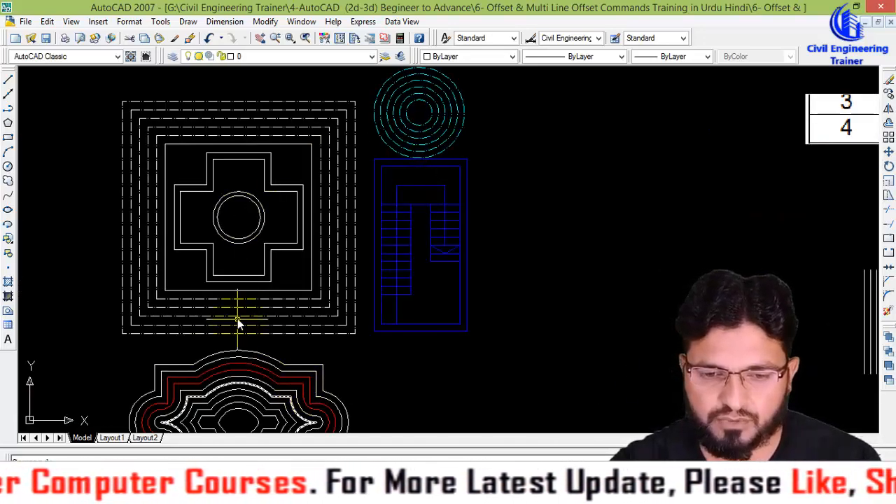
scroll(238, 320, down, 3)
scroll(366, 170, up, 6)
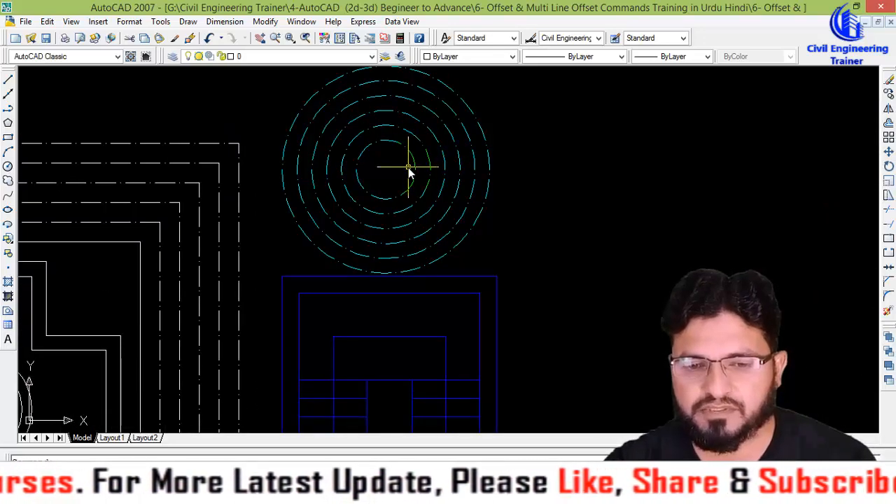
scroll(396, 168, down, 2)
scroll(581, 164, down, 4)
scroll(517, 311, up, 4)
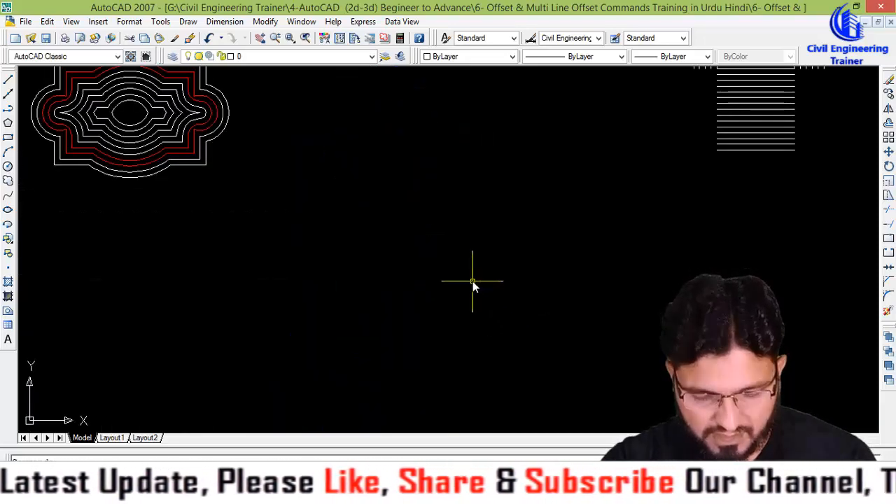
- Draw a circle with a 9' radius in the empty area between the curved sample pattern and the offset rectangle
click(7, 168)
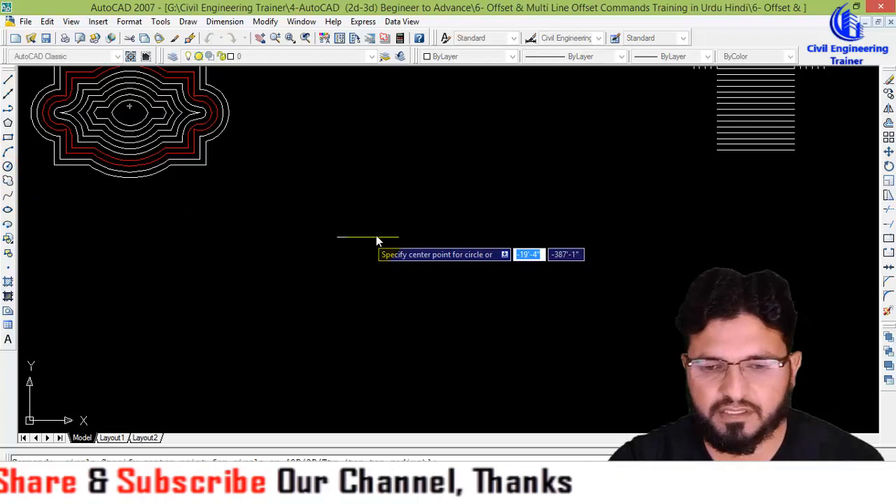
click(462, 210)
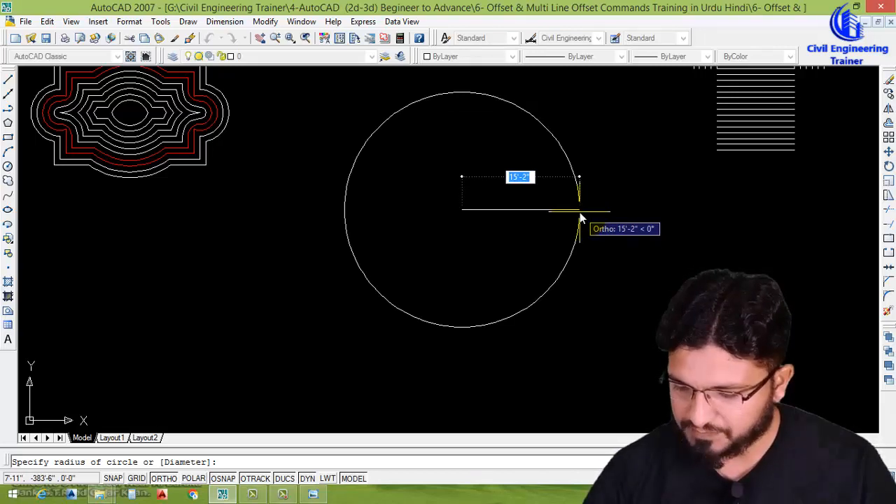
text(9)
key(Return)
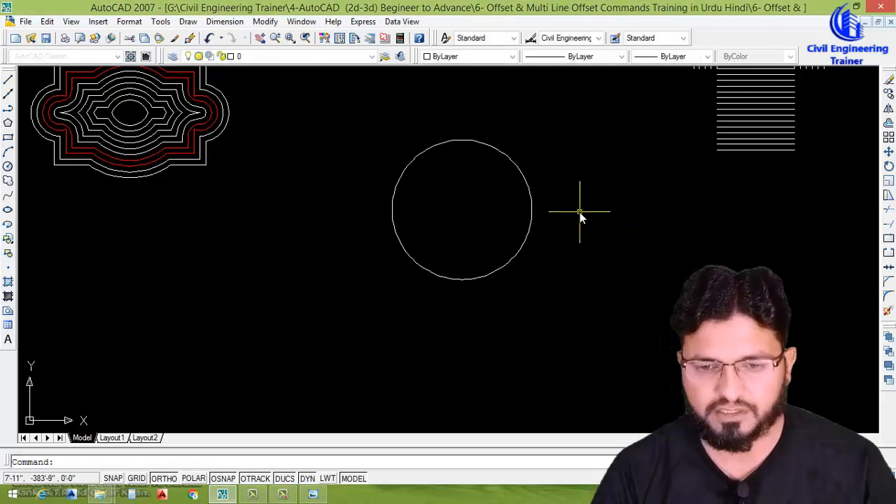
- Offset the new circle inward by 10 inches
scroll(471, 367, down, 3)
scroll(490, 290, up, 5)
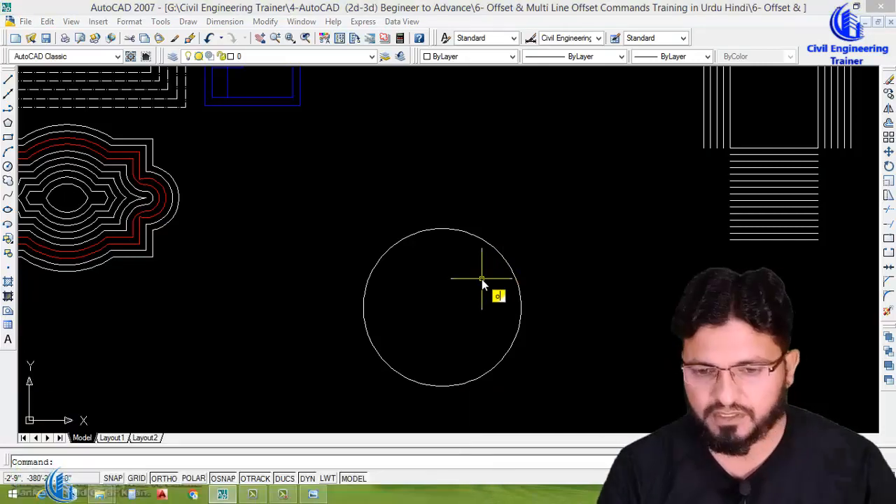
text(o)
key(Return)
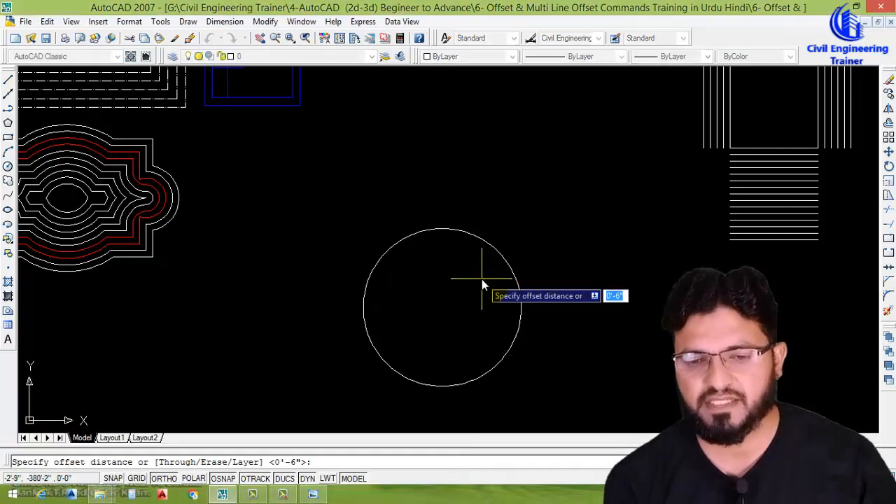
text(10)
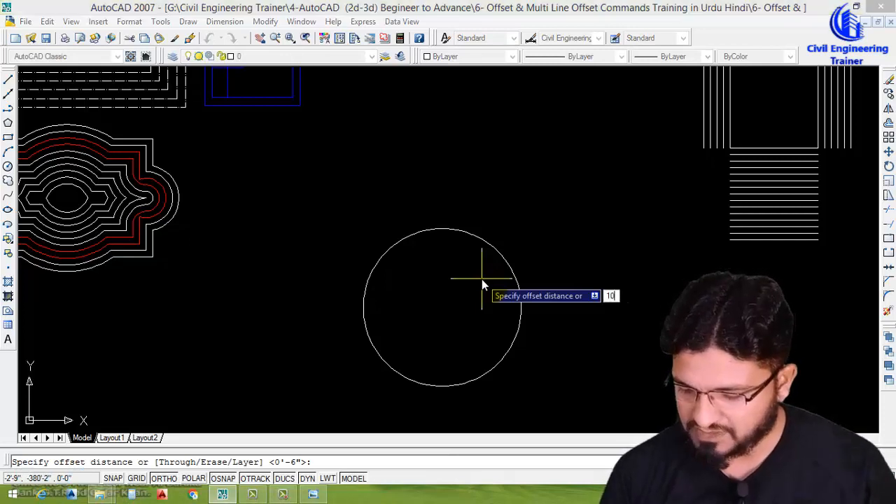
key(Return)
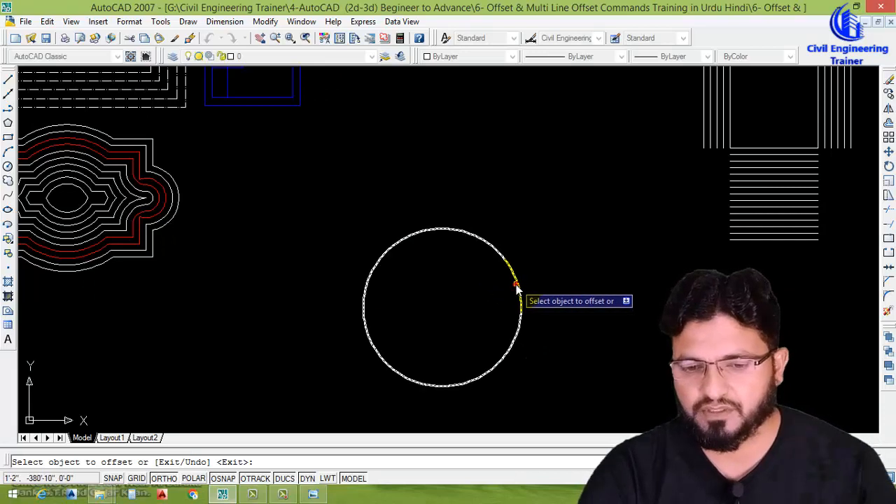
click(516, 284)
scroll(516, 285, up, 3)
- Offset each new innermost circle inward at the same spacing to add four more concentric circles, then end the command
click(517, 266)
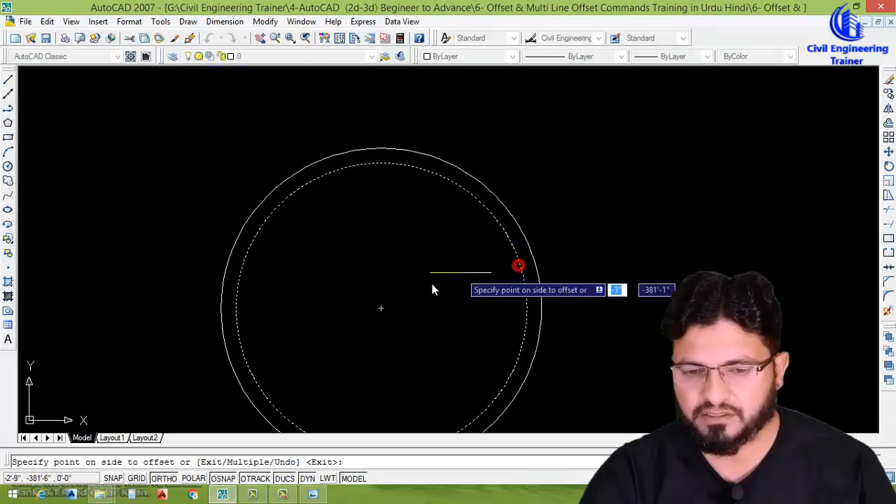
click(409, 291)
click(505, 266)
click(471, 274)
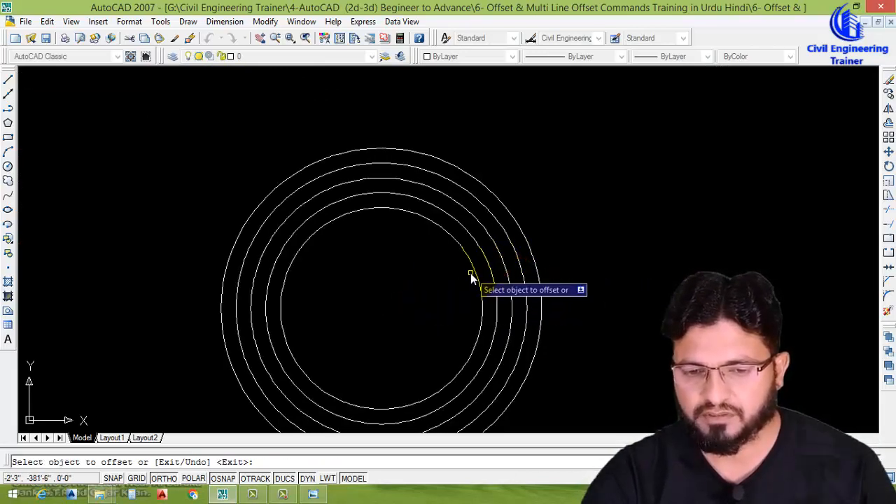
scroll(470, 273, down, 4)
key(Return)
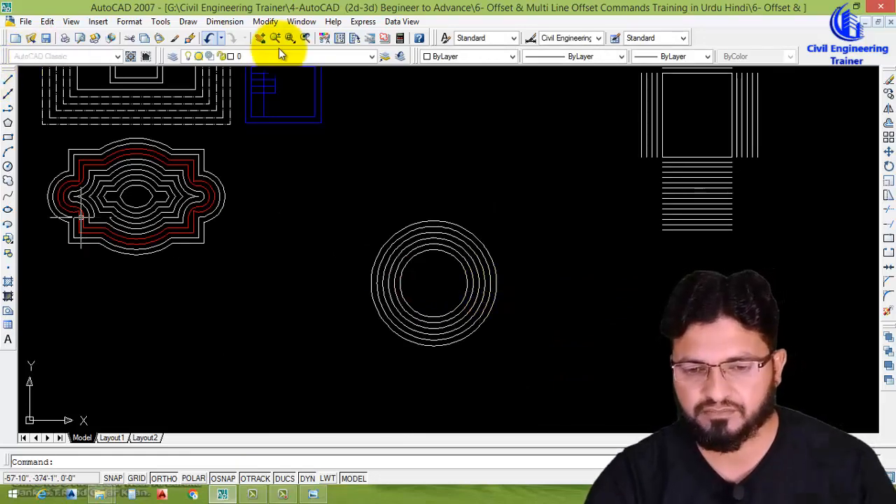
- Examine the new concentric circles and the sample pattern of nested curved outlines
scroll(542, 274, up, 5)
scroll(542, 273, down, 6)
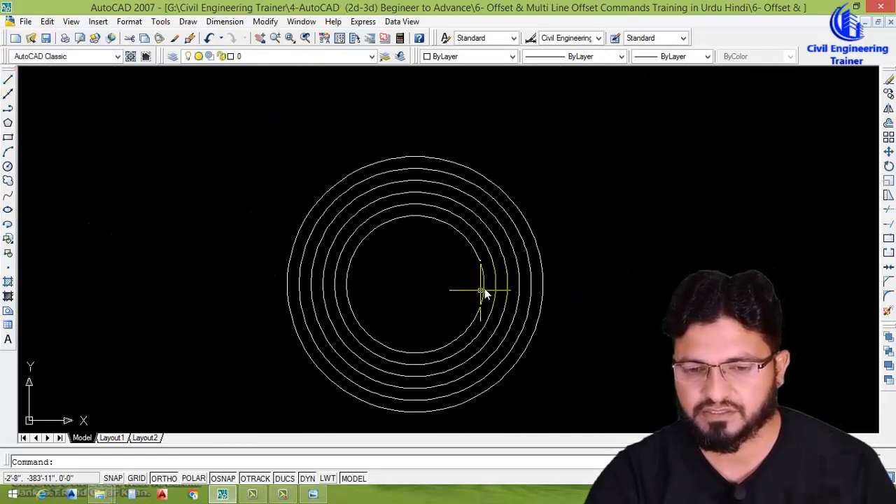
scroll(374, 214, up, 4)
scroll(410, 204, up, 5)
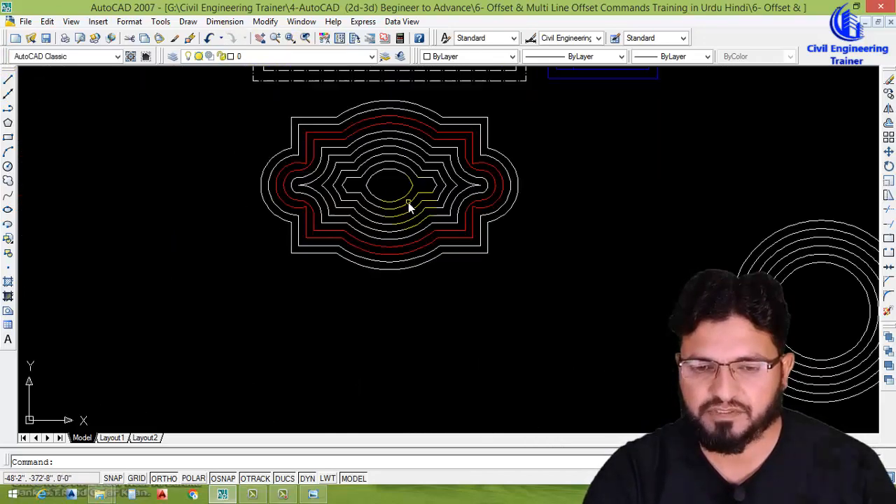
scroll(408, 207, down, 2)
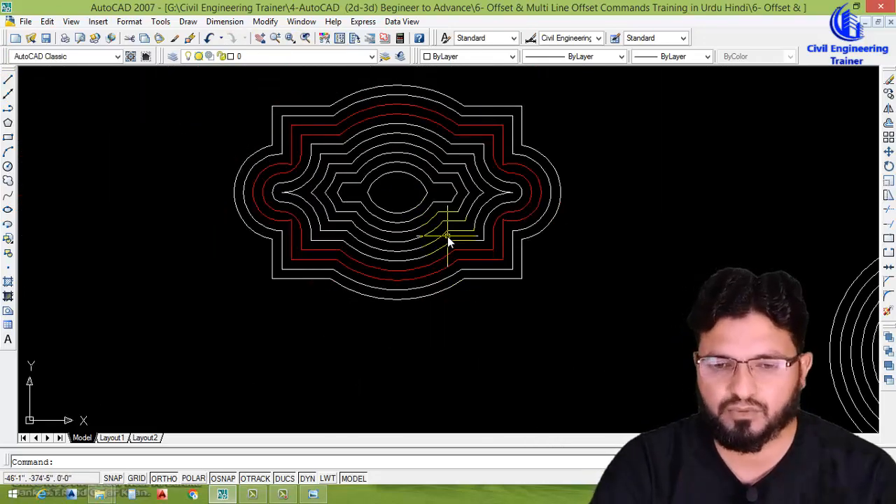
scroll(458, 242, down, 6)
scroll(412, 265, up, 6)
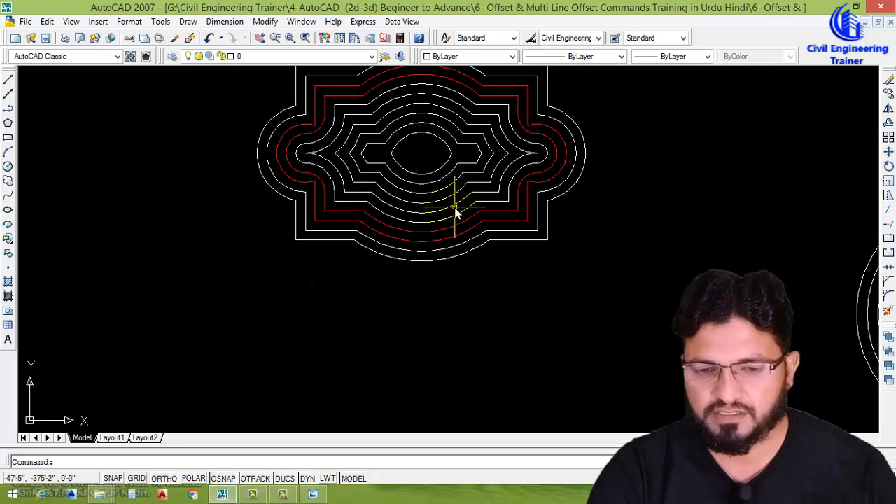
scroll(455, 208, down, 4)
scroll(484, 280, down, 5)
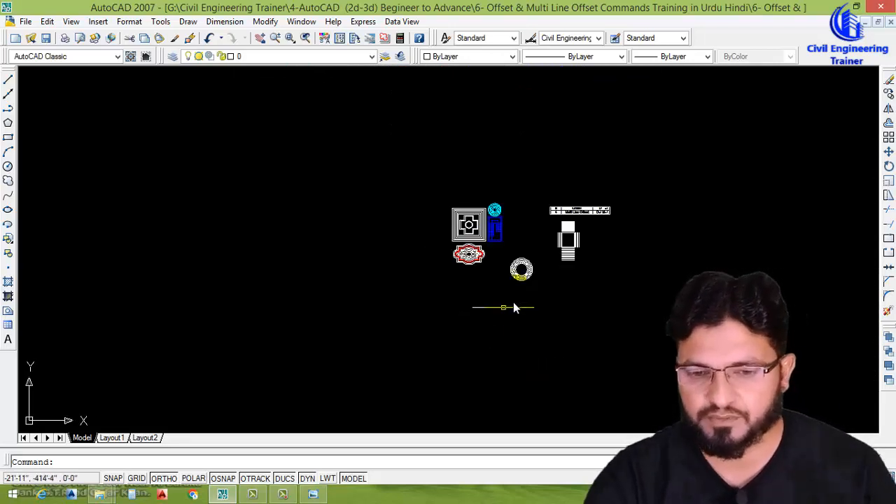
scroll(469, 273, up, 6)
scroll(490, 378, down, 2)
scroll(476, 392, up, 2)
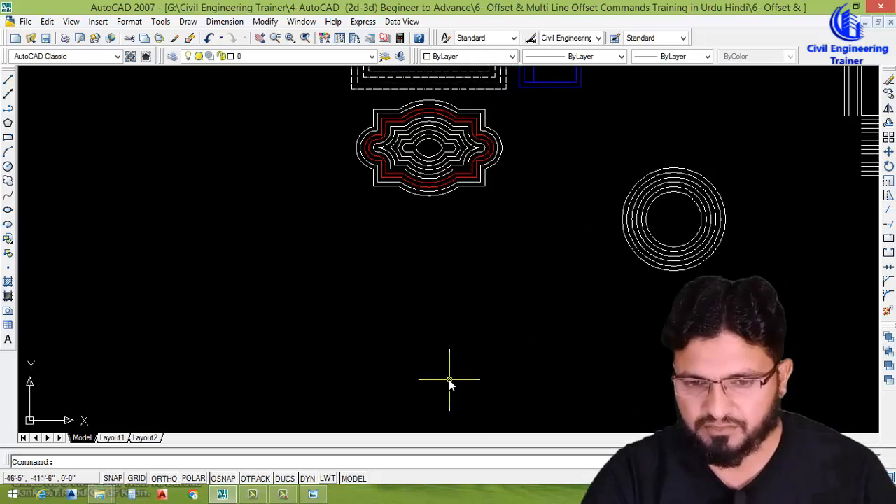
- Start a polyline below the curved sample pattern with a 5' segment downward followed by a 5' segment to the right
text(pl)
key(Return)
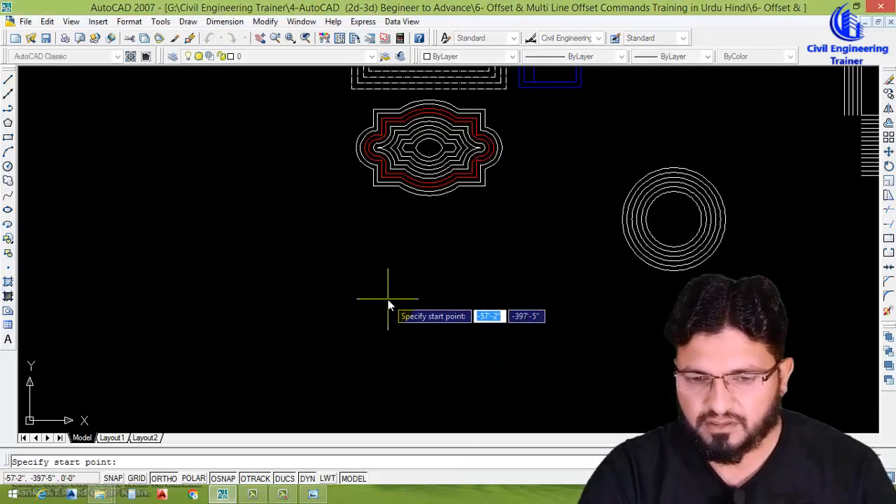
click(388, 300)
scroll(387, 330, up, 2)
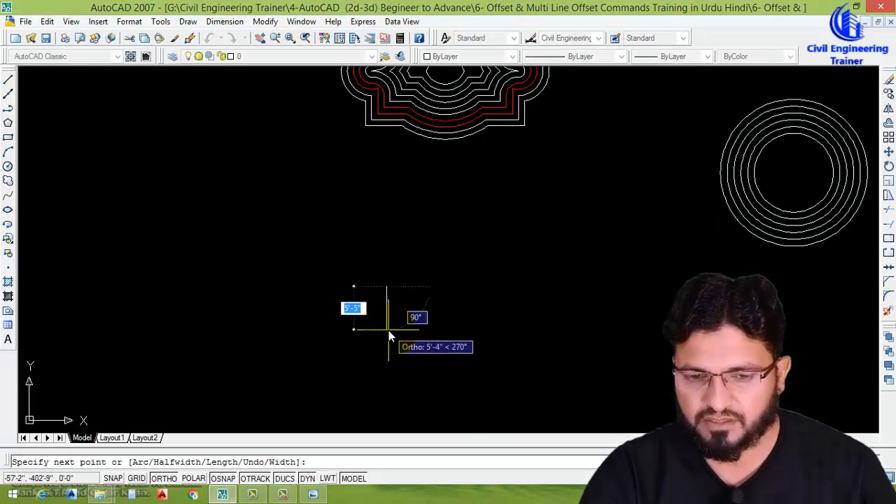
text(5')
key(Return)
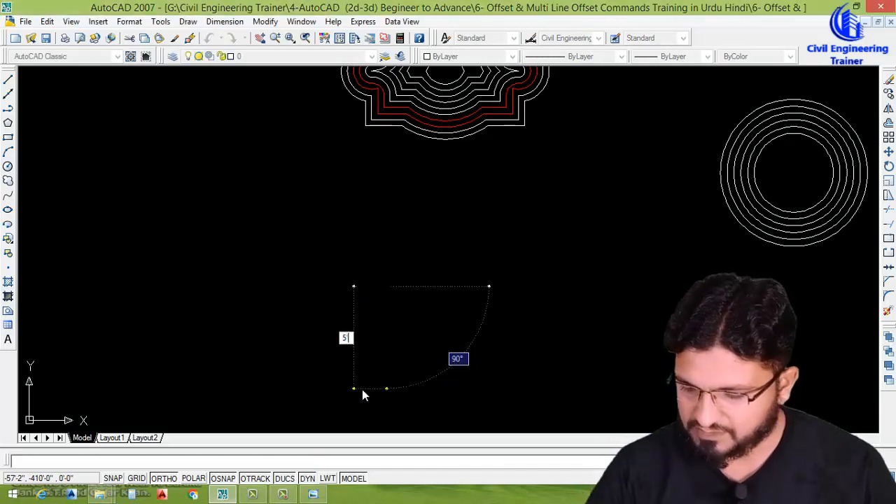
click(490, 310)
text(5)
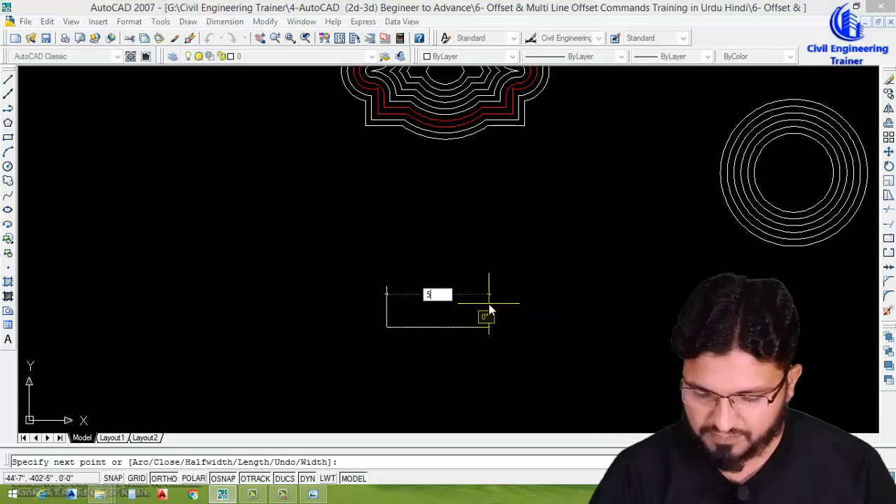
text(')
key(Return)
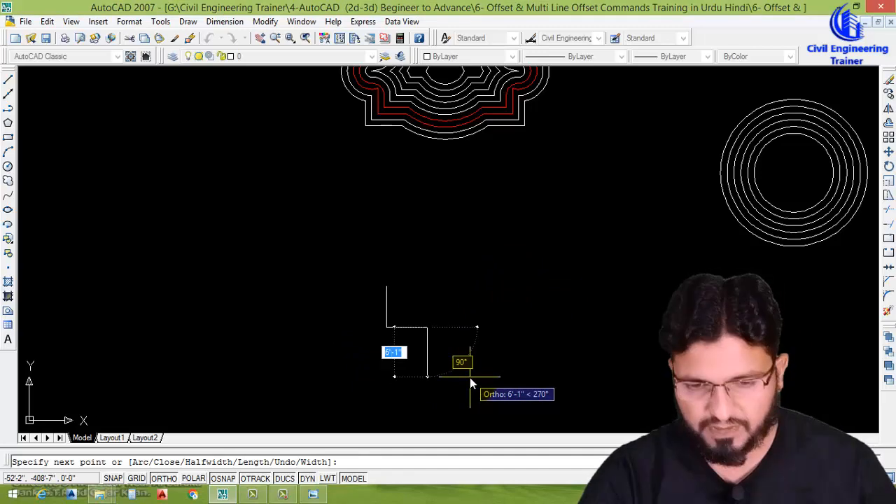
- Continue the polyline with a semicircular arc bulging right, about 10'-9" across, and a straight 5' segment back to the left
text(a)
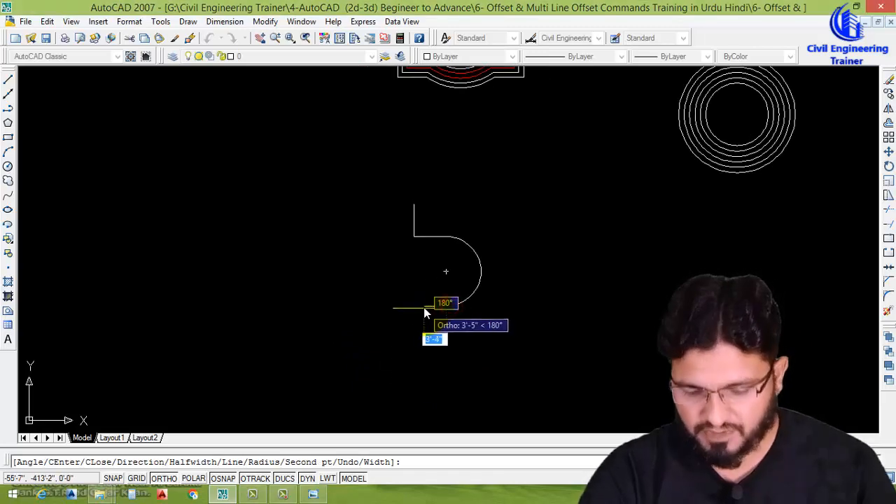
text(l)
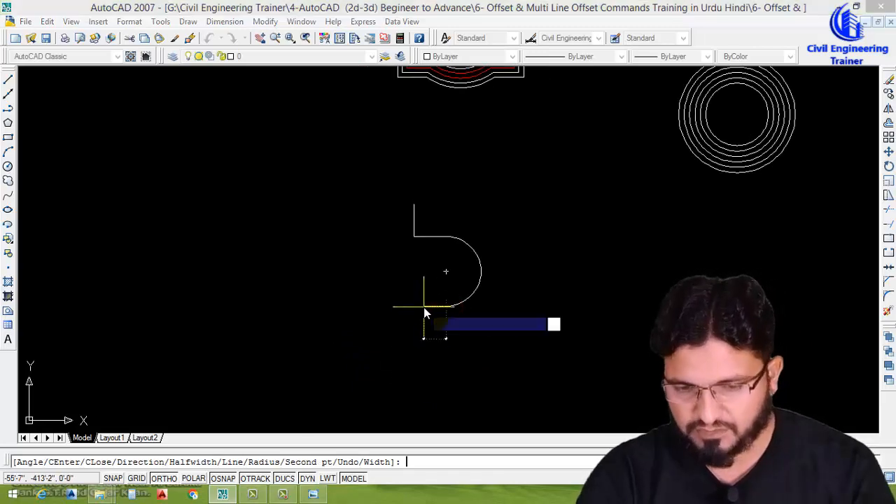
key(Return)
text(5'-7)
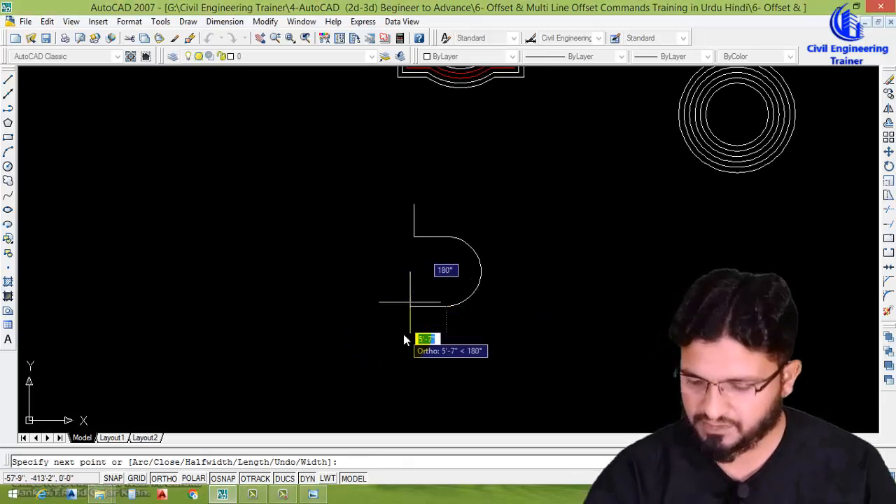
text(')
key(Return)
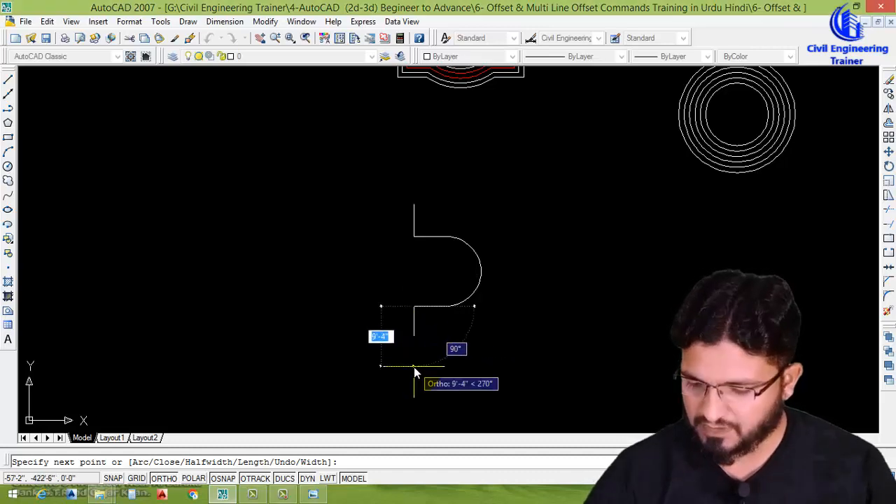
- Complete the polyline with segments 5' down, 10' left and up level with its start point, and close the outline
text(5')
key(Return)
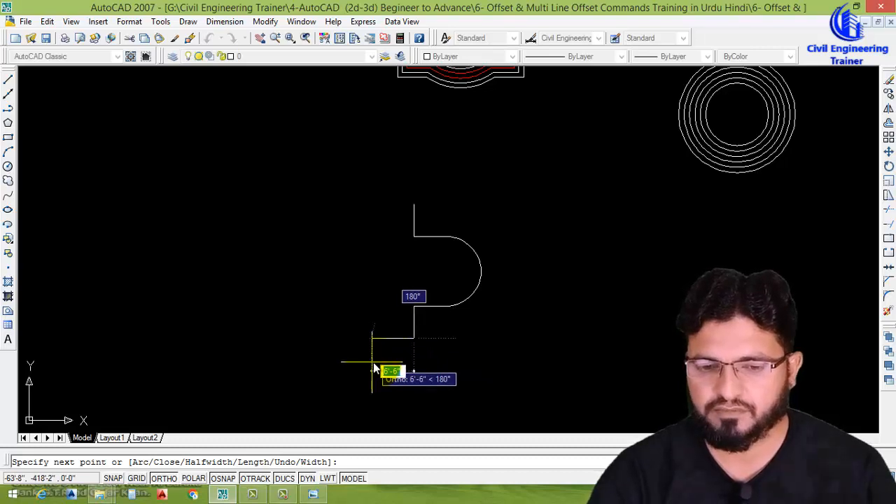
text(1)
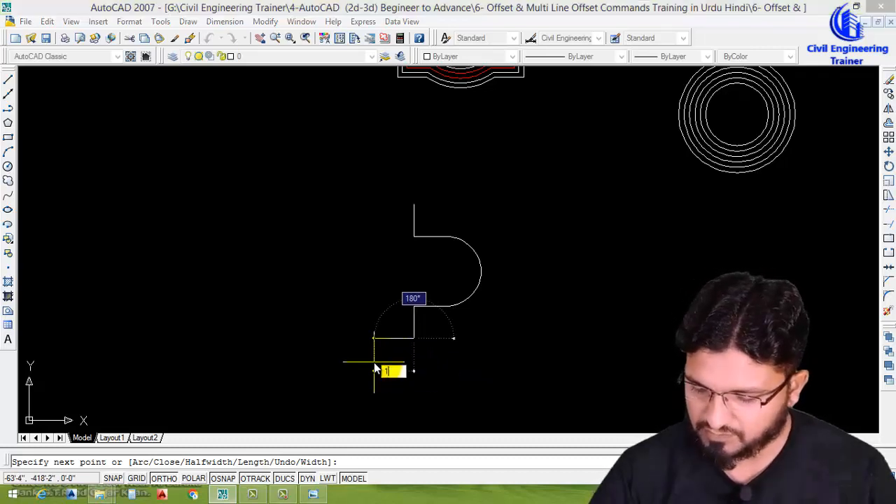
text(0')
key(Return)
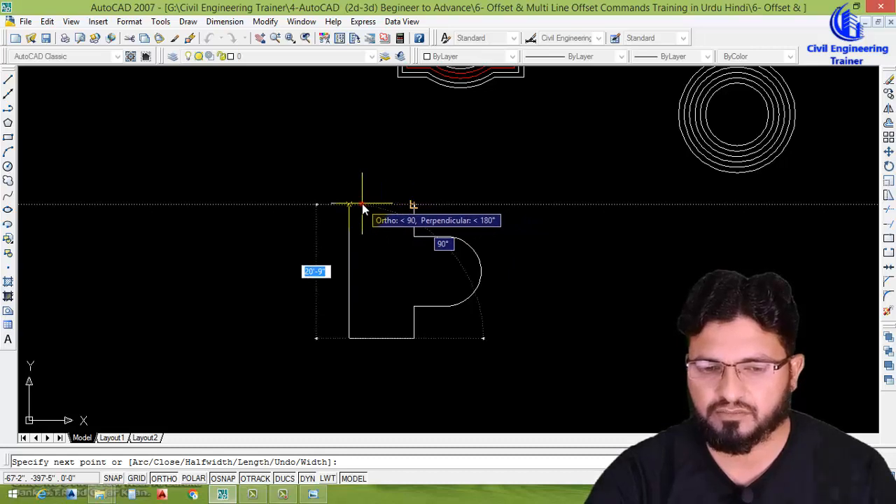
click(362, 204)
click(397, 206)
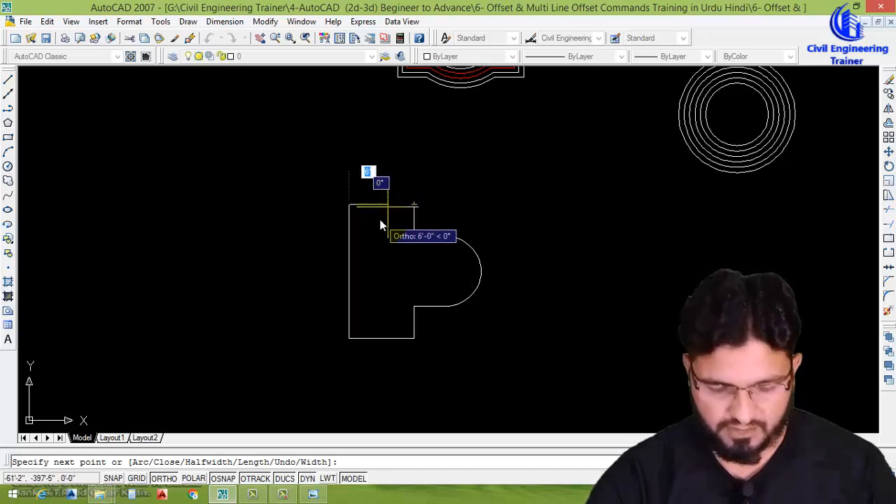
key(Return)
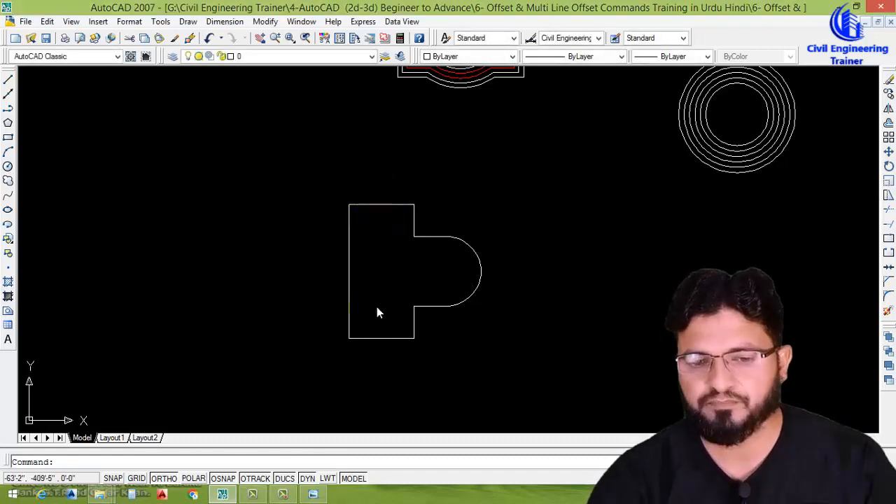
- Offset the closed polyline with the arc outward four times at a distance of 10", each copy from the previous outline
scroll(444, 340, down, 5)
scroll(393, 327, up, 4)
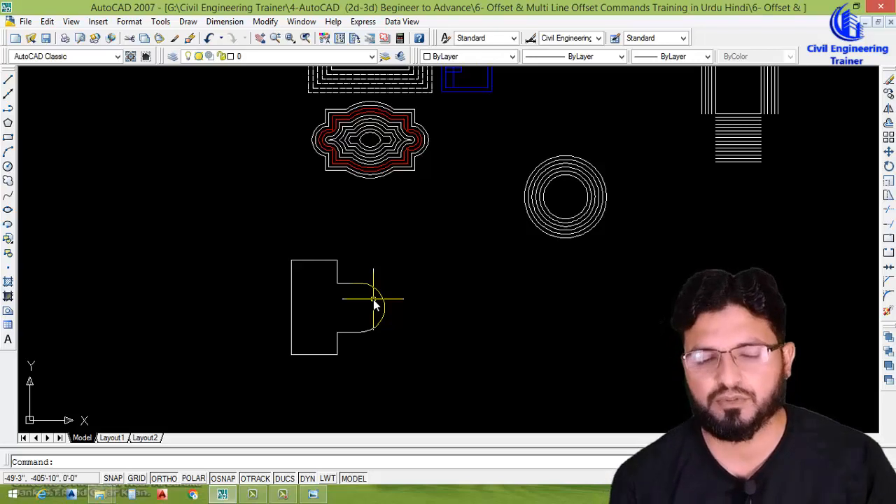
text(o)
key(Return)
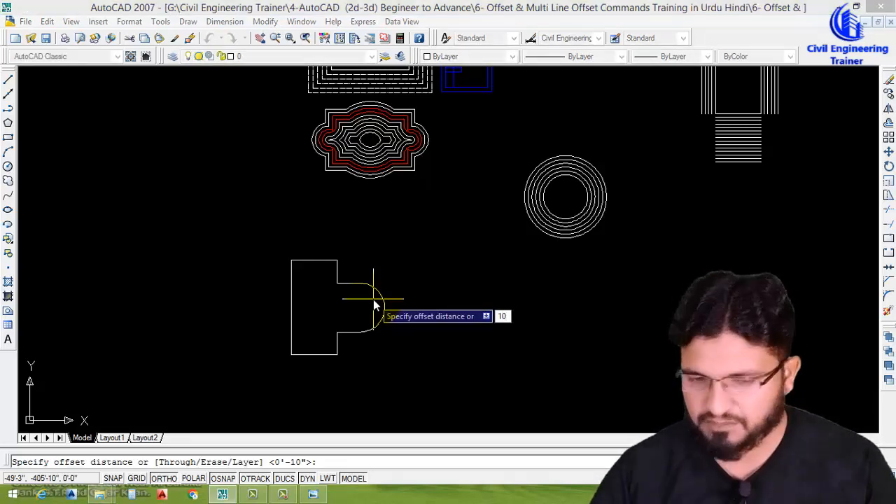
key(Return)
scroll(374, 299, up, 3)
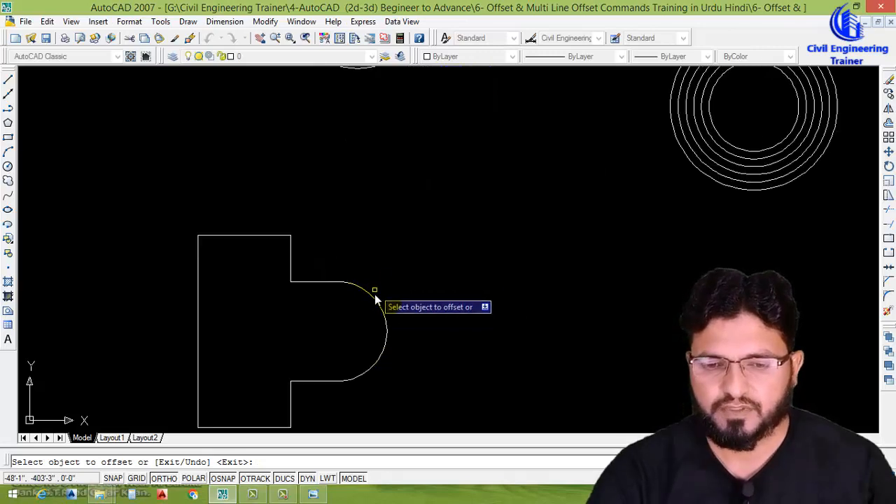
click(373, 297)
click(431, 227)
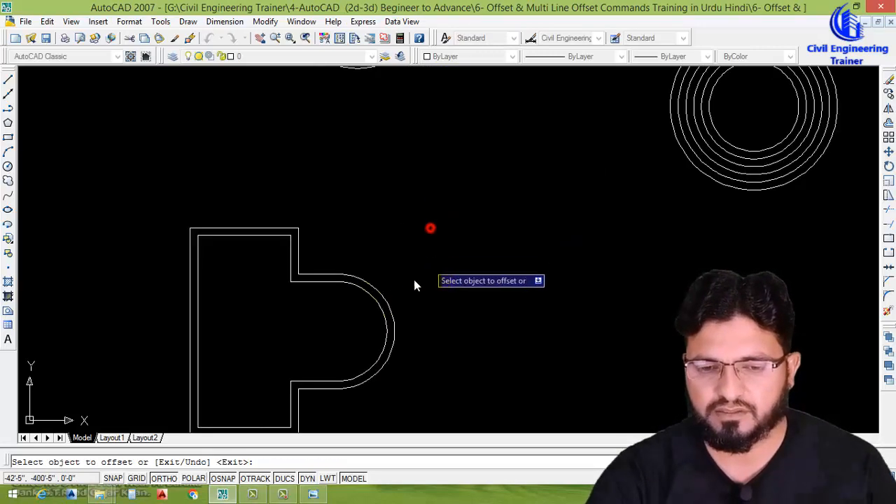
click(379, 290)
click(460, 217)
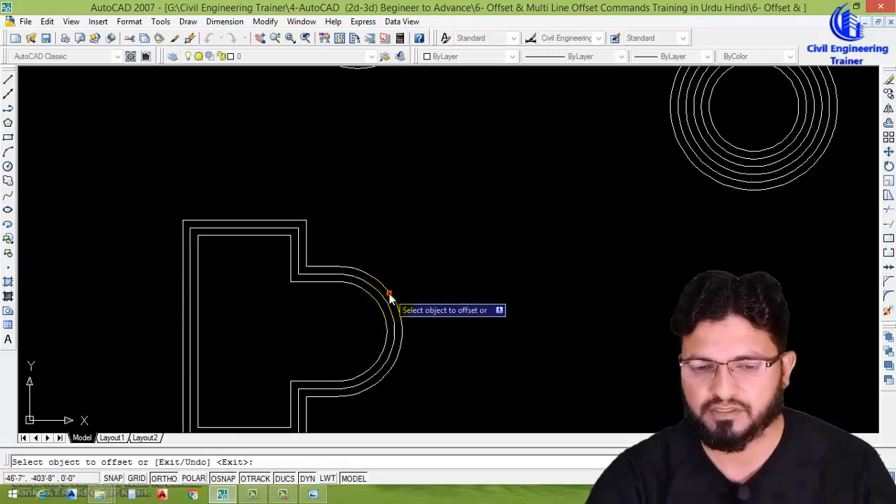
click(390, 298)
click(438, 245)
click(397, 291)
click(449, 242)
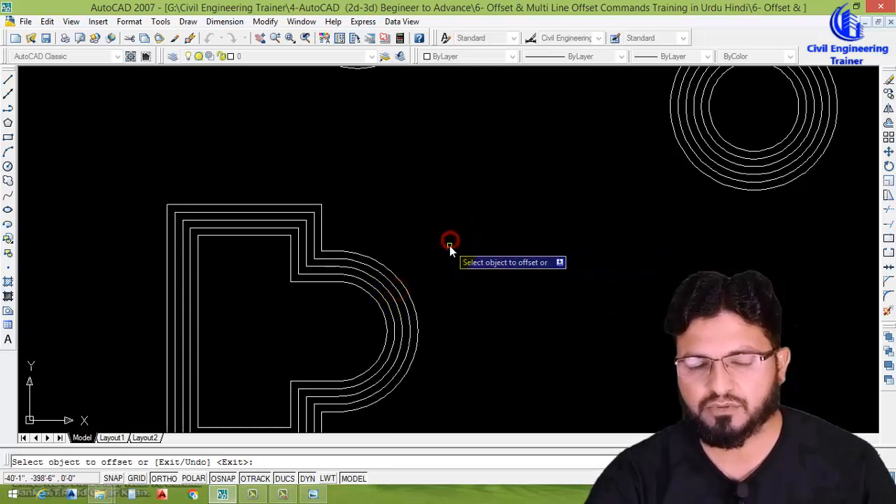
- Offset the outermost outline outward with the Multiple option to add nine more nested copies at the same 10" spacing
click(397, 274)
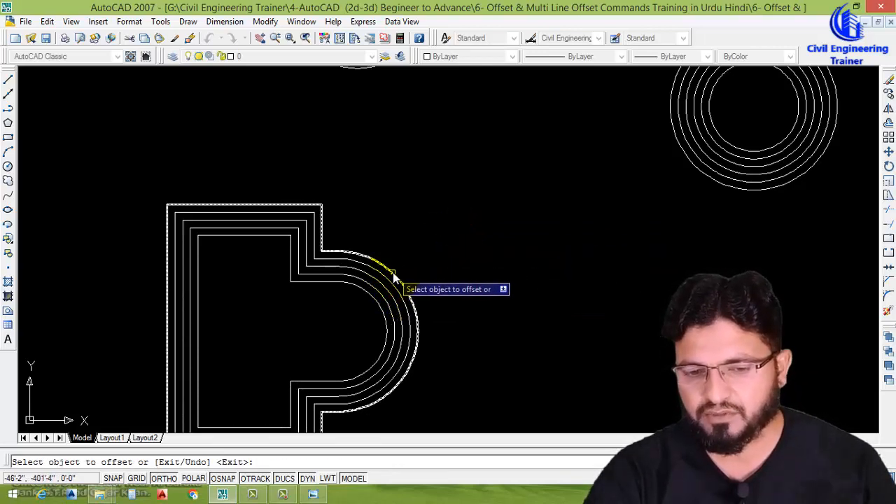
key(Return)
click(480, 212)
click(510, 210)
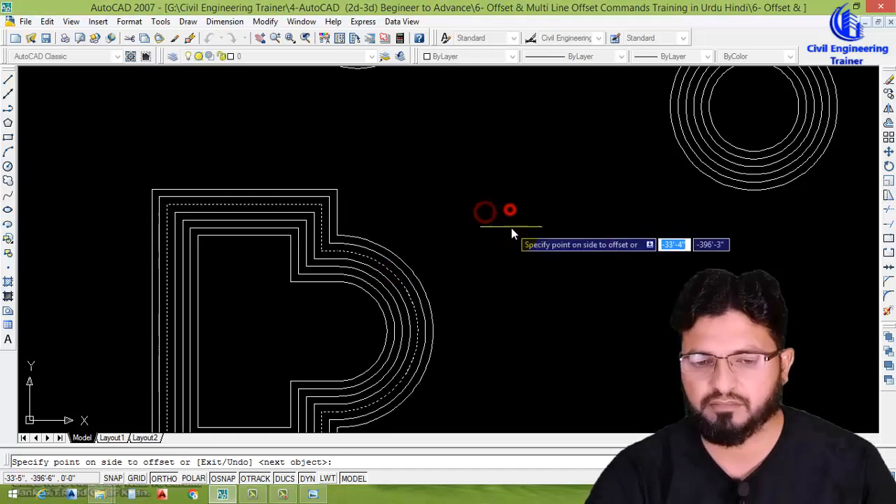
click(511, 227)
click(512, 228)
click(521, 232)
click(526, 225)
click(533, 221)
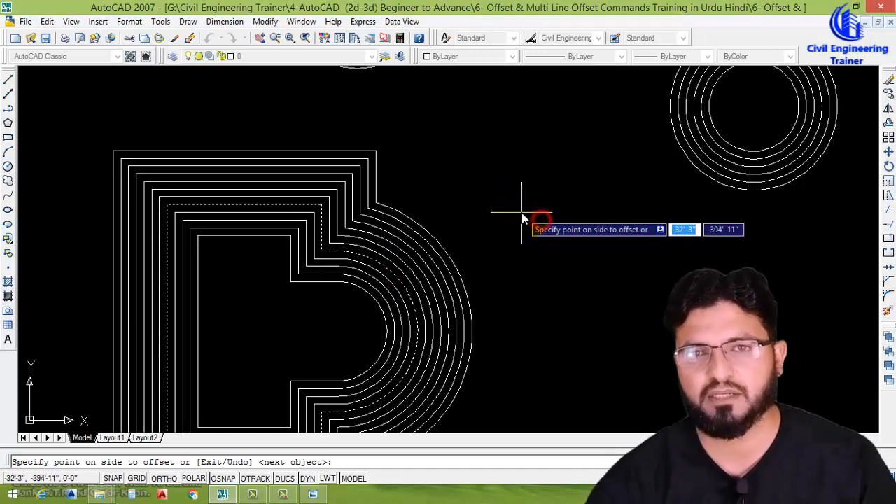
click(536, 212)
key(Escape)
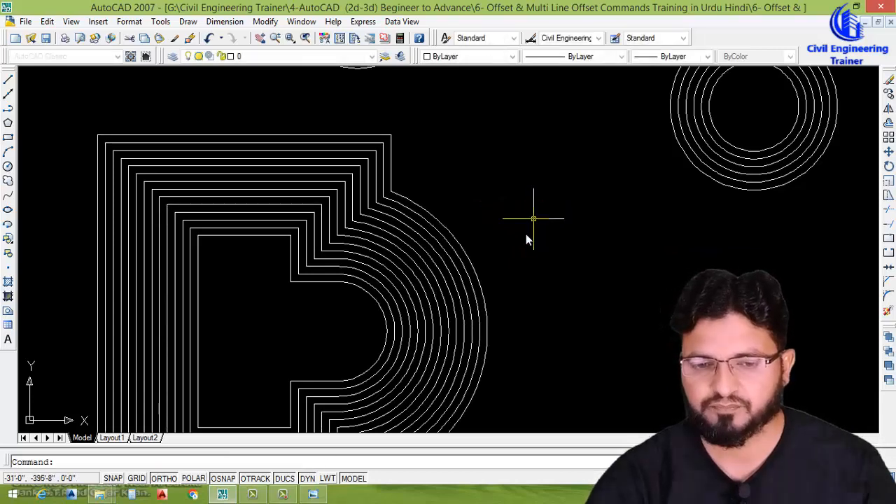
scroll(526, 238, down, 4)
scroll(469, 290, up, 3)
scroll(456, 246, down, 3)
scroll(455, 253, up, 5)
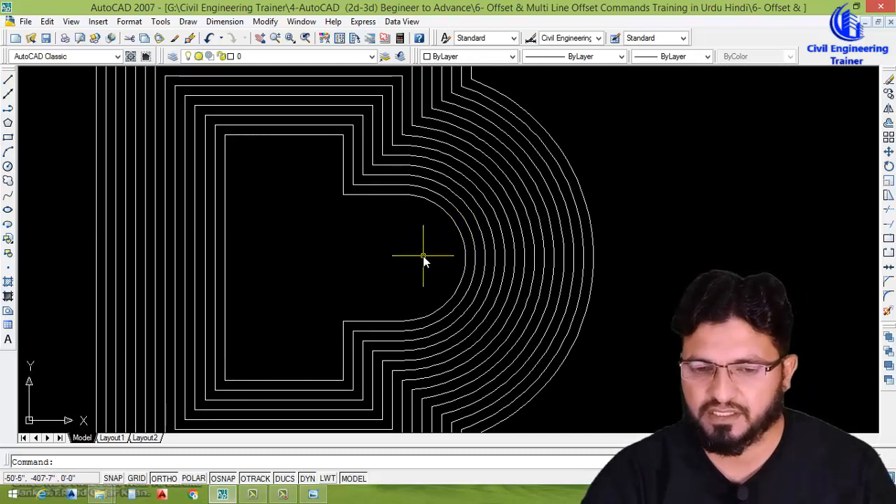
text(o)
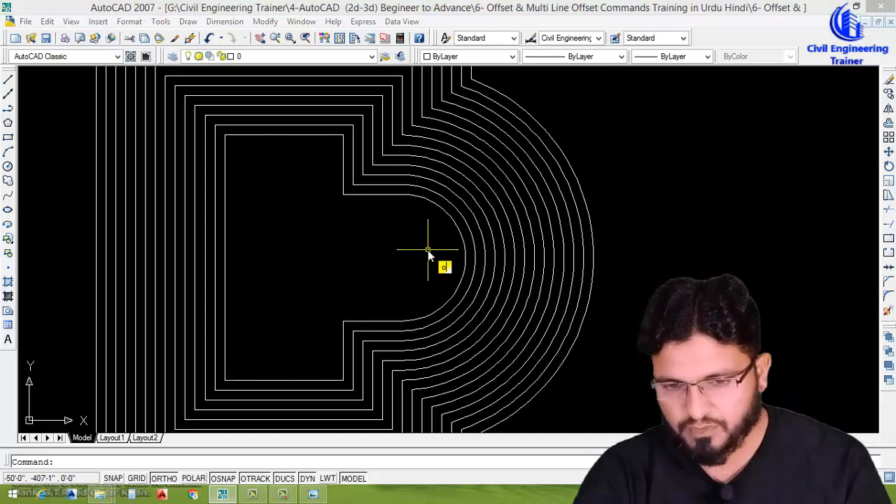
key(Return)
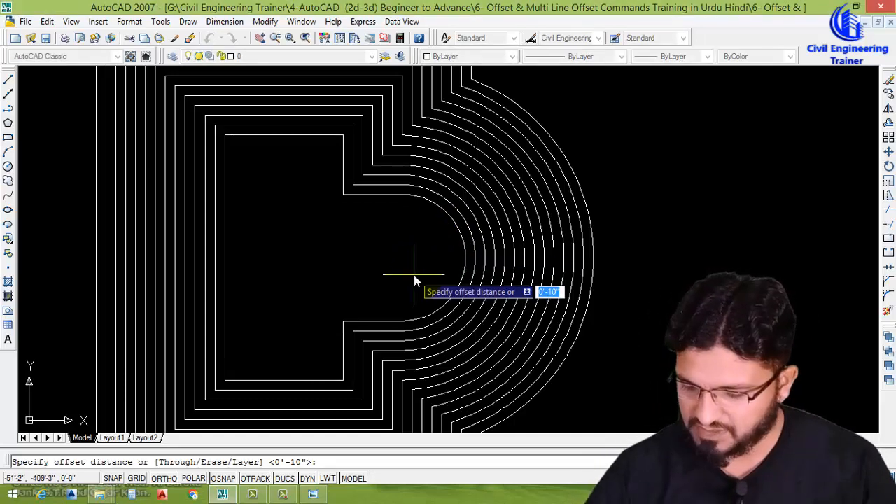
text(10)
key(Return)
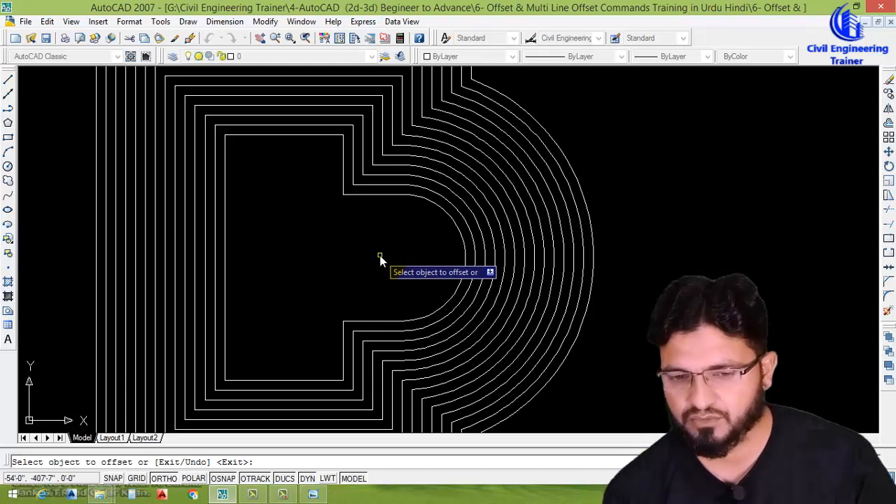
key(Return)
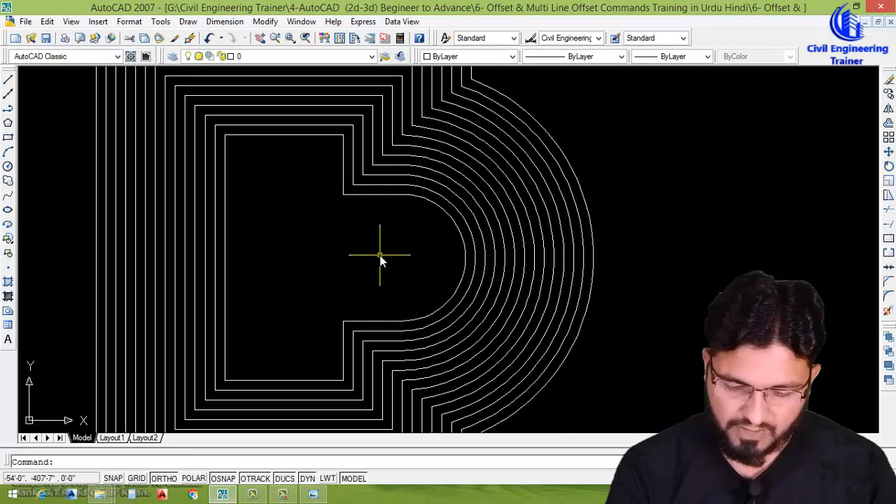
- Enlarge the pickbox size slightly in the Selection options and apply the change
text(op)
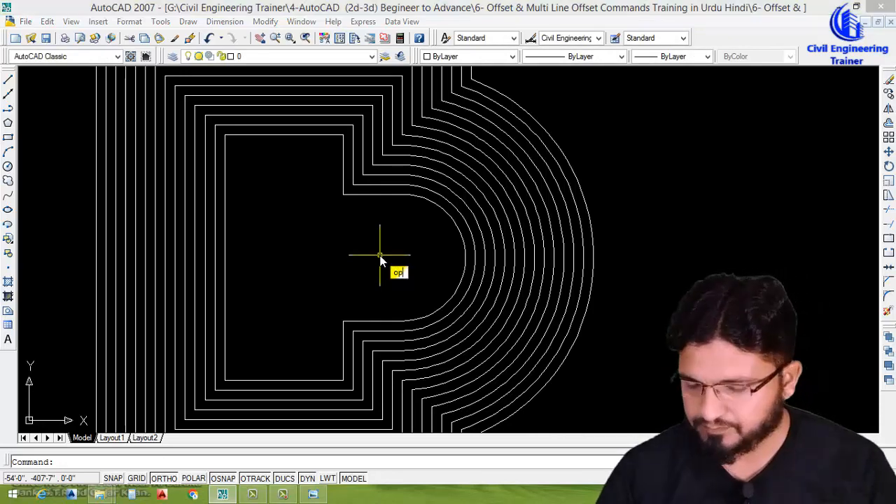
key(Return)
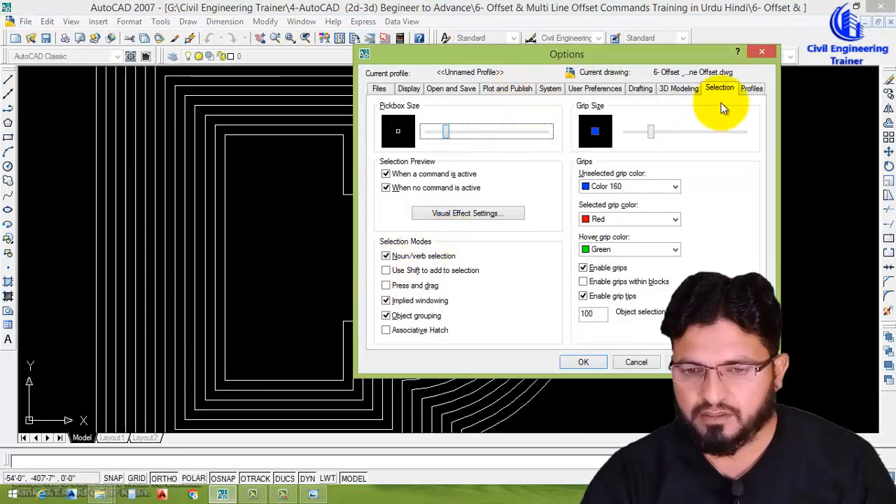
click(696, 89)
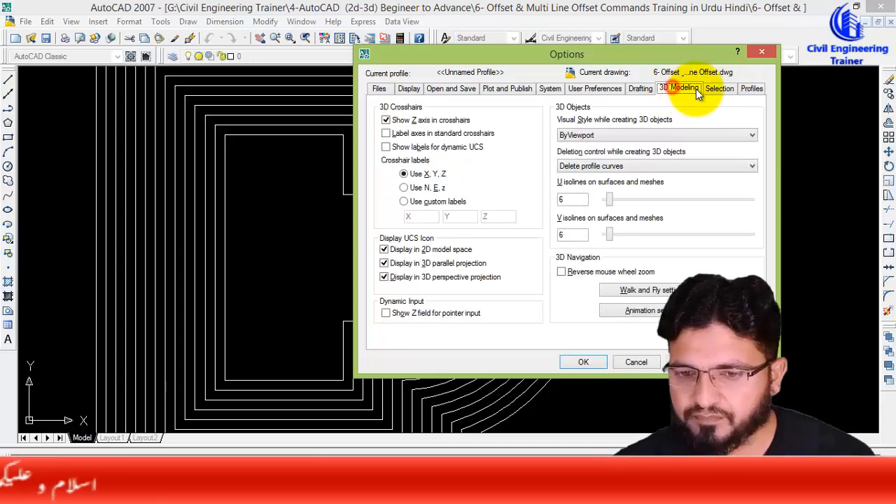
click(718, 89)
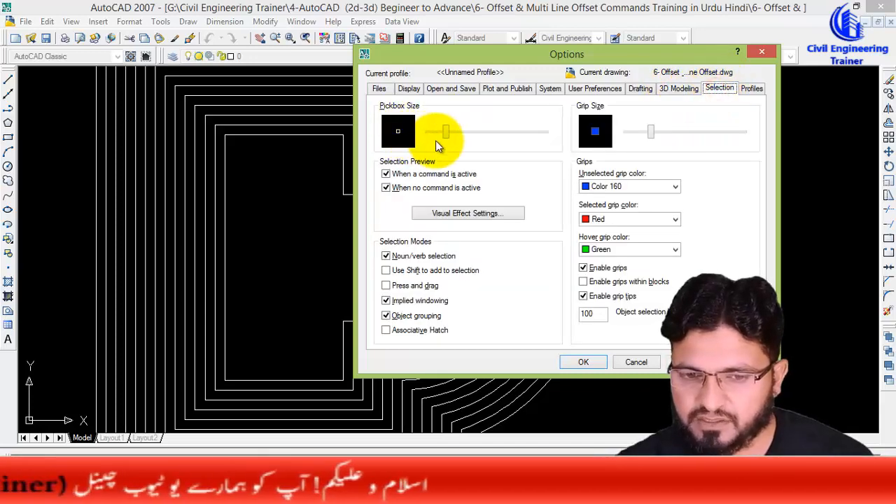
drag(444, 136, 457, 141)
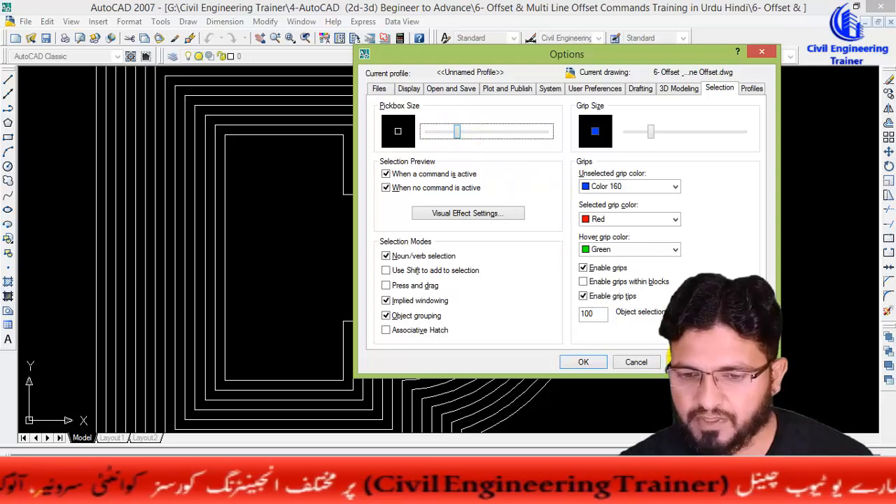
click(584, 362)
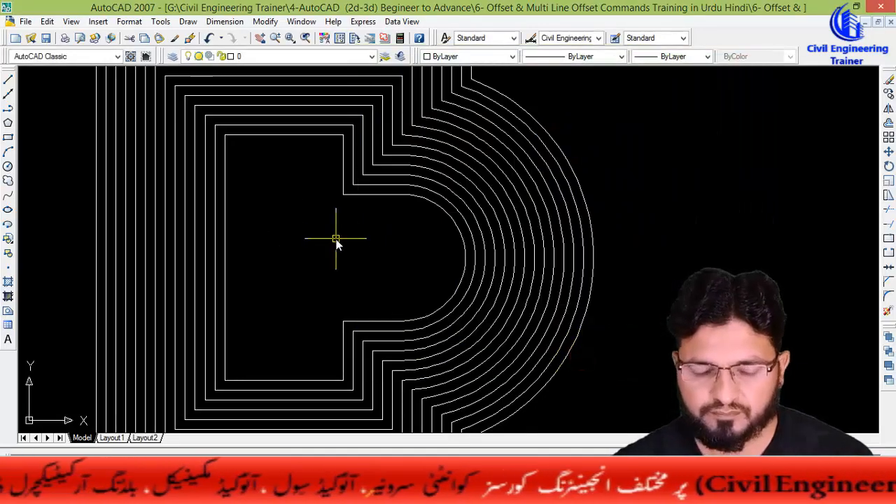
- Offset the innermost outline of the nested polyline shape inward twice at a distance of 10"
text(o)
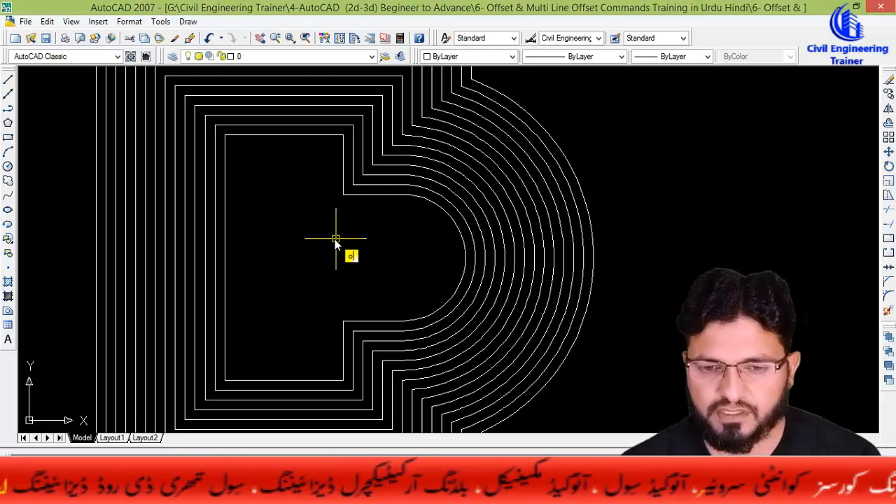
key(Return)
text(10)
key(Return)
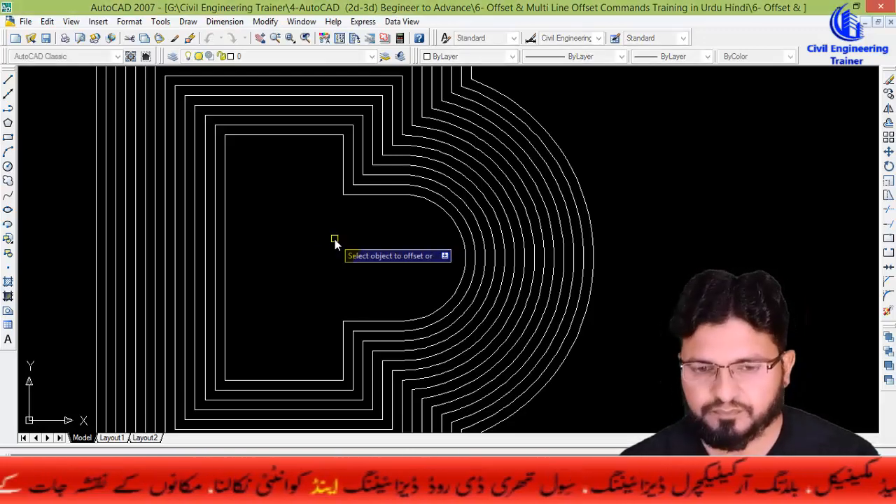
click(439, 204)
click(425, 224)
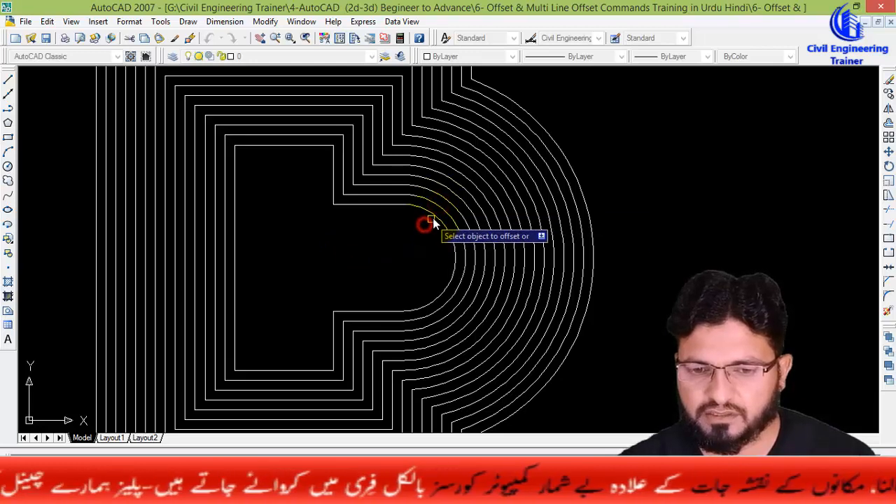
click(434, 217)
click(393, 240)
scroll(434, 273, down, 4)
key(Escape)
scroll(490, 252, up, 2)
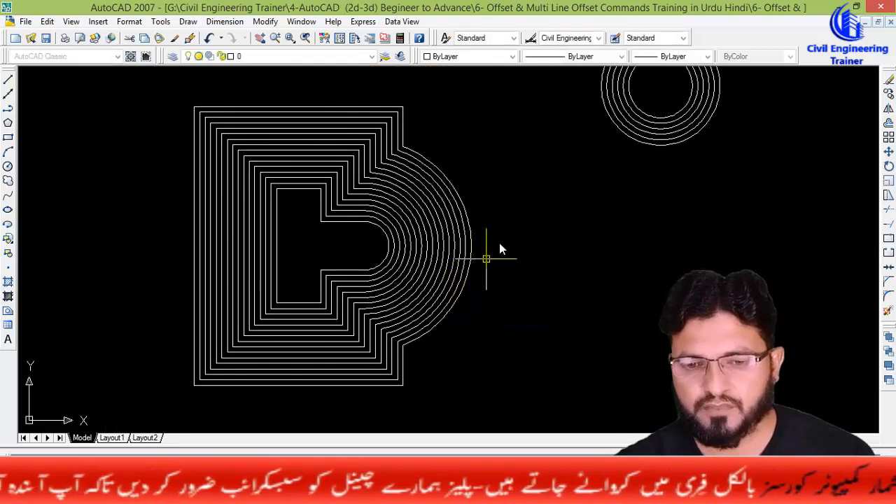
- Select all the nested polyline outlines and change their color to green
click(530, 206)
click(328, 281)
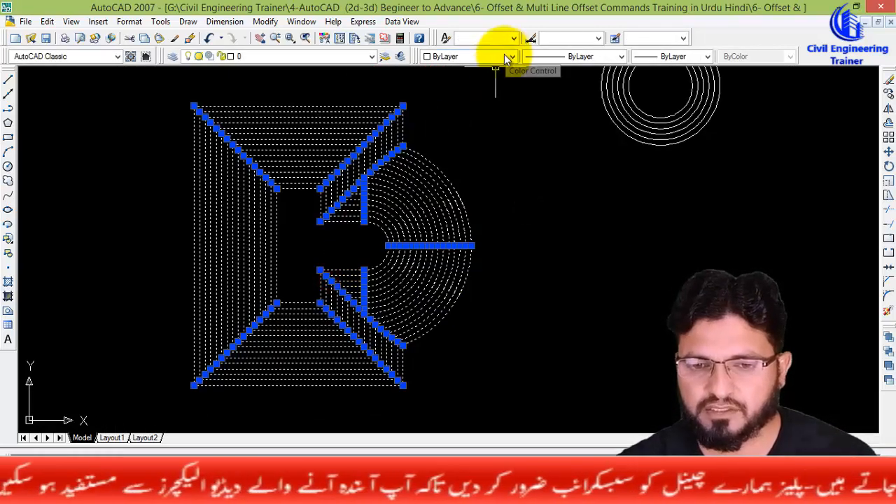
click(487, 56)
click(459, 112)
key(Escape)
scroll(511, 184, down, 3)
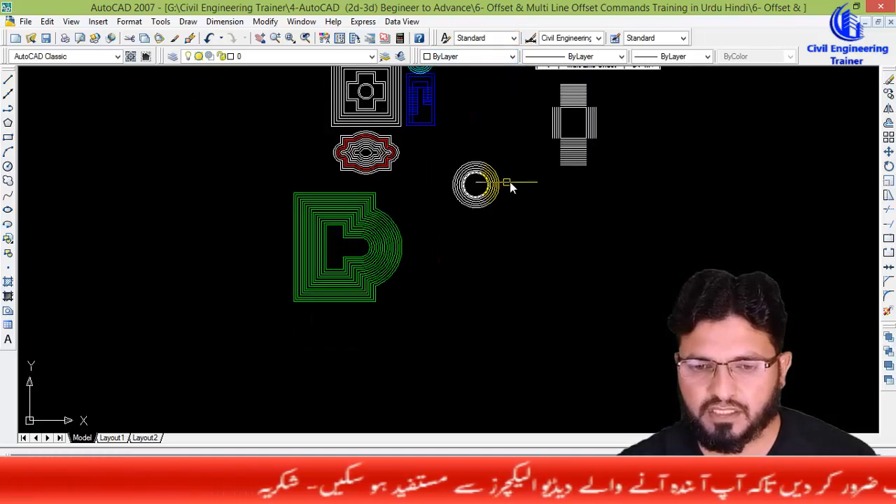
- Select the new white concentric circles and change their color to blue
scroll(516, 170, up, 1)
click(515, 165)
click(459, 221)
click(500, 55)
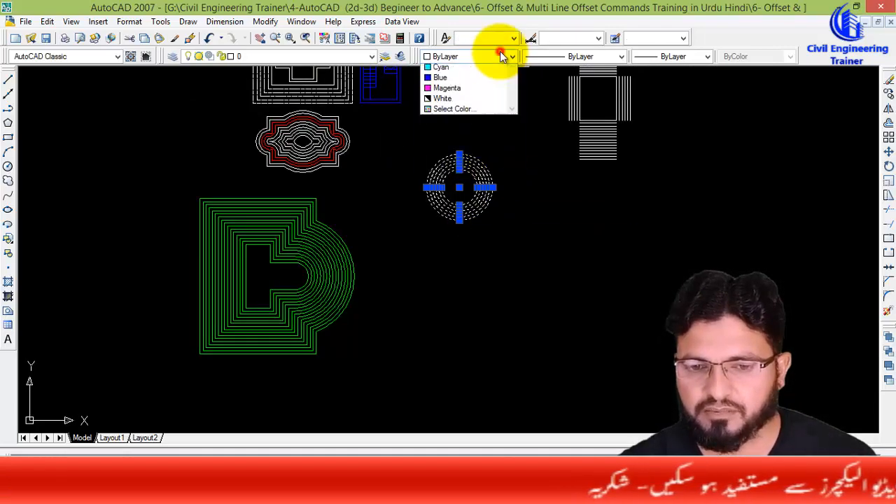
click(450, 133)
key(Escape)
scroll(464, 294, down, 3)
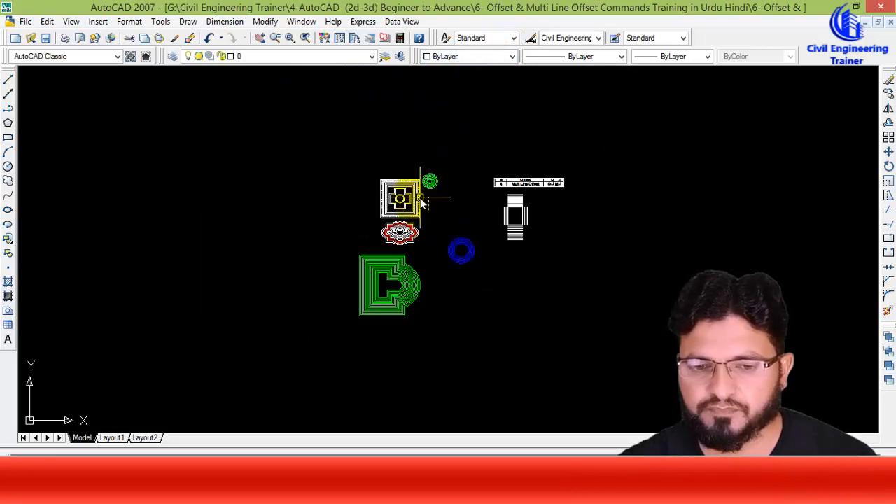
- Examine the sample patterns, including the square with nested borders, the curved outlines and the blue staircase plan
scroll(424, 203, up, 4)
scroll(423, 214, up, 3)
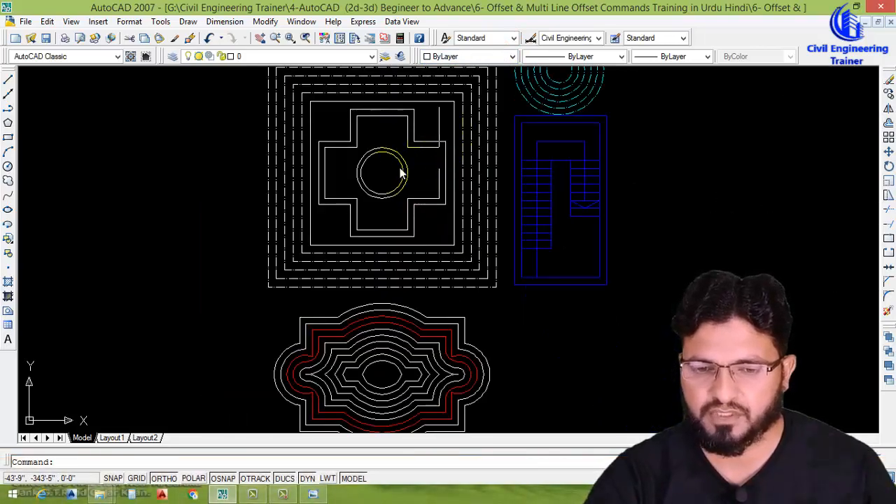
scroll(399, 175, down, 4)
scroll(453, 188, up, 4)
scroll(470, 190, down, 1)
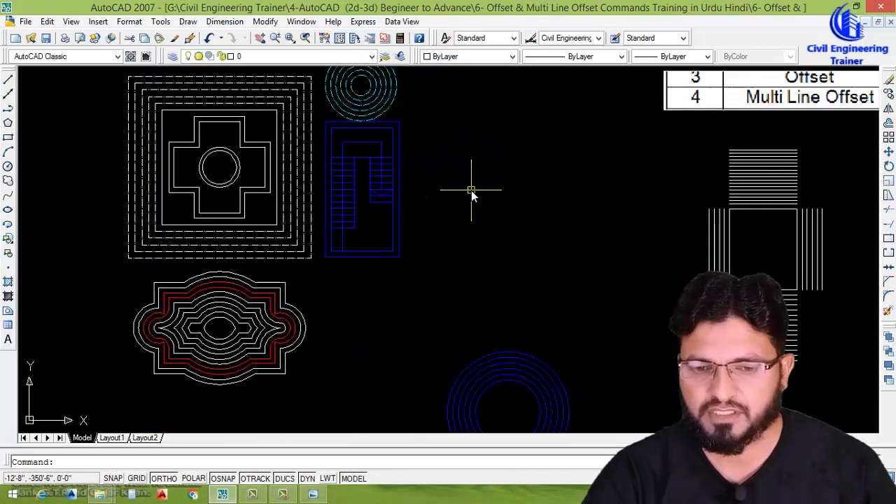
scroll(449, 178, up, 1)
scroll(426, 189, down, 4)
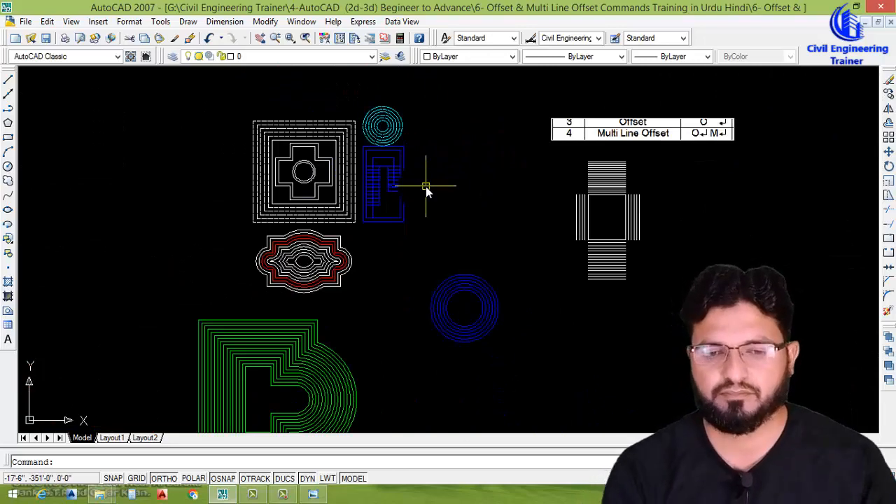
scroll(428, 189, up, 4)
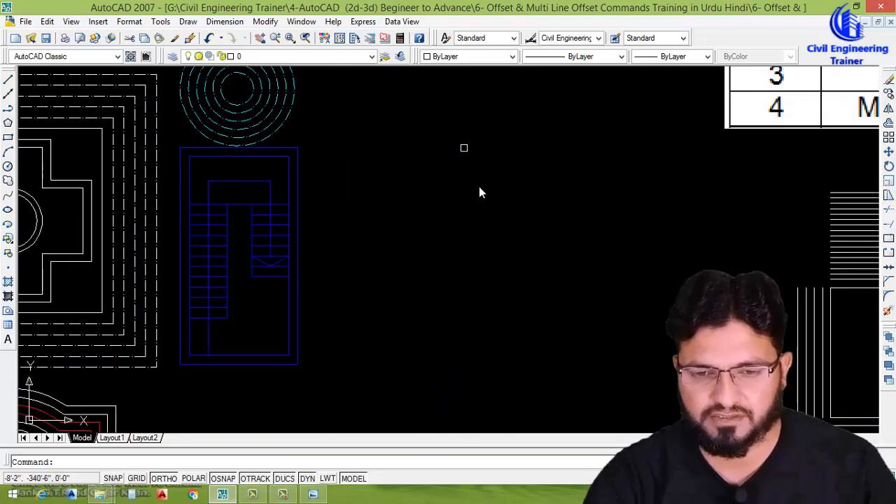
- Draw a closed polyline rectangle 8' wide and 12' high in the empty area beside the blue staircase plan
scroll(479, 191, down, 2)
text(pl)
key(Return)
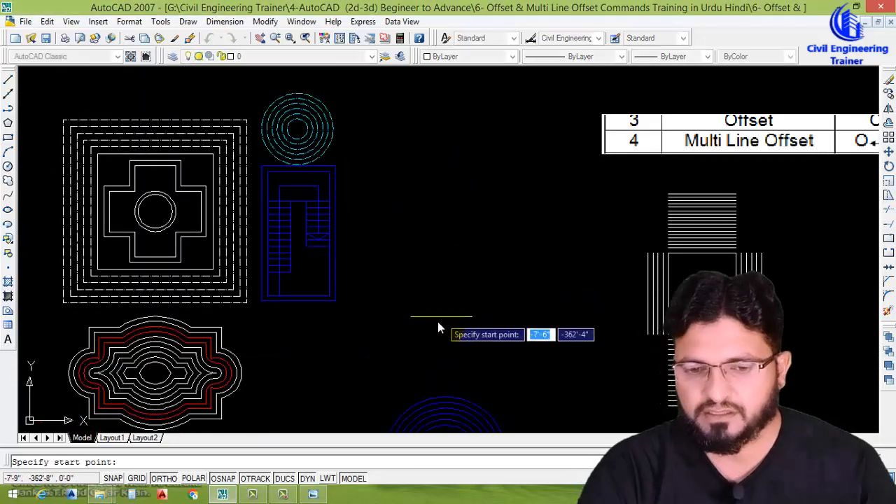
click(403, 307)
text(12')
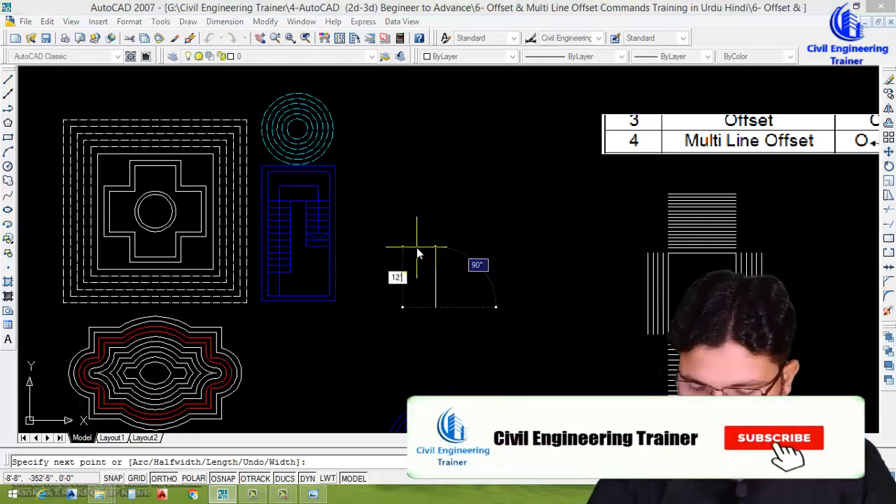
key(Return)
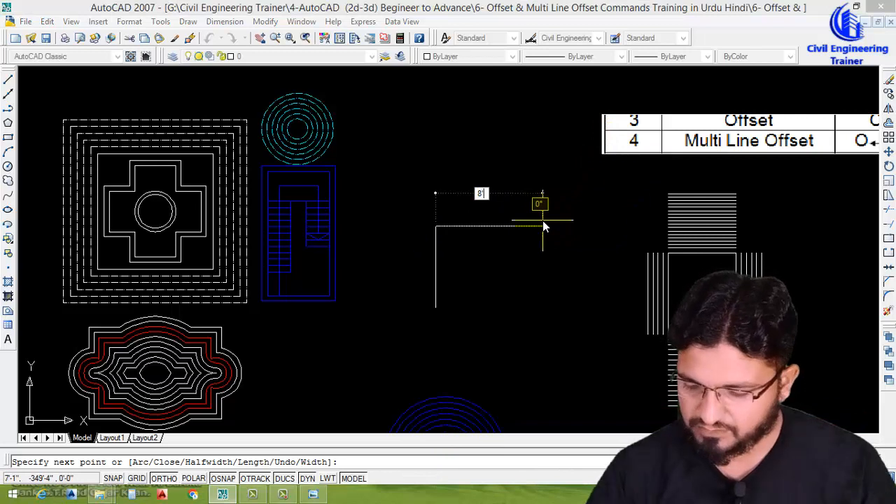
key(Return)
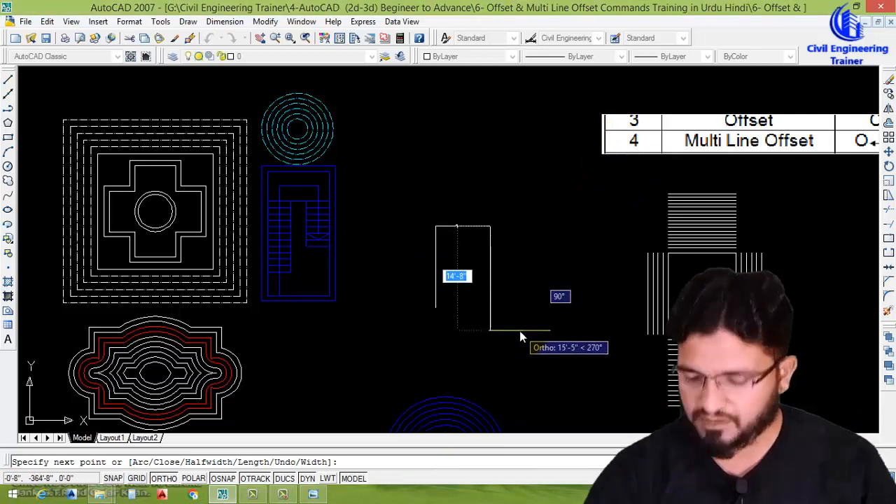
text(12)
key(Return)
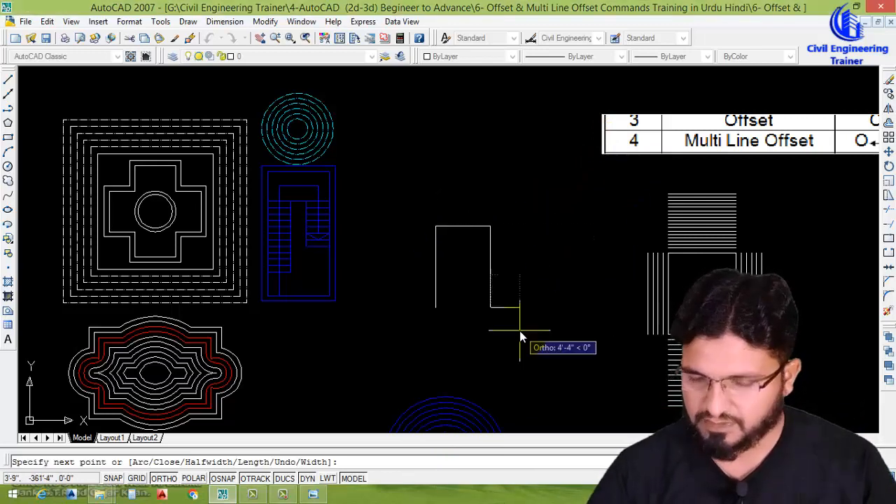
text(8'-8")
key(Return)
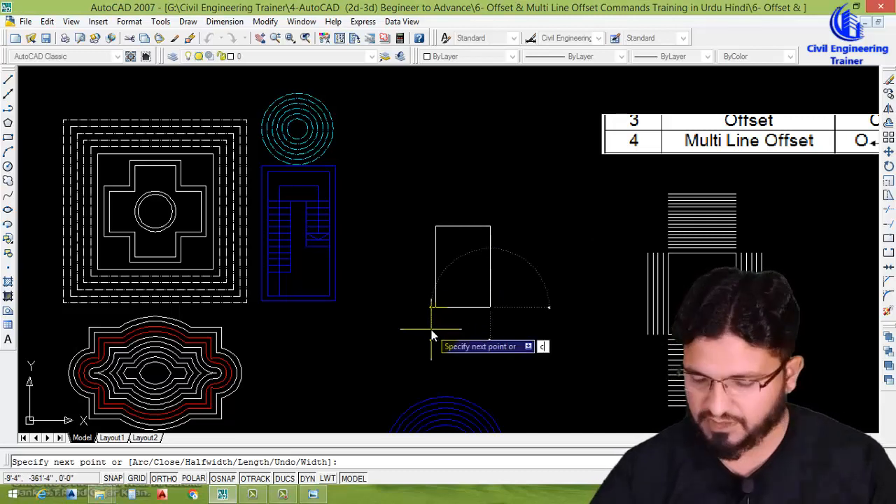
key(Return)
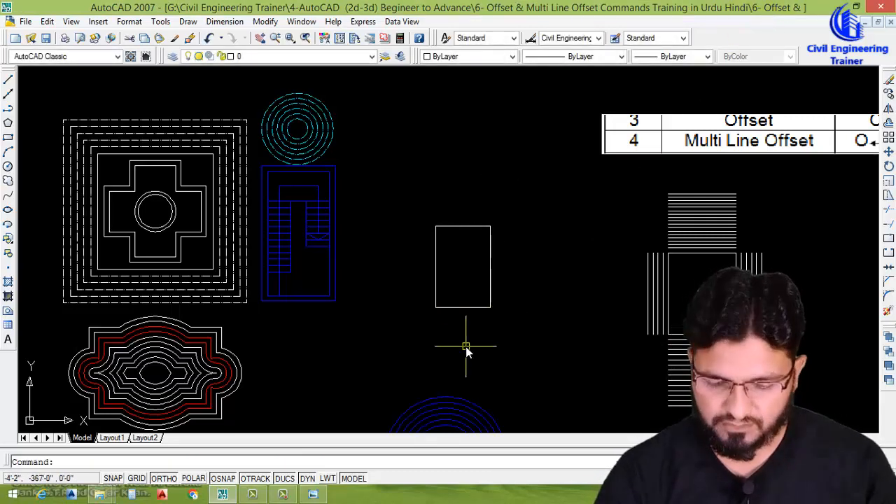
- Offset the new rectangle outward by 9" to form the wall outline
text(o)
key(Return)
text(9)
key(Return)
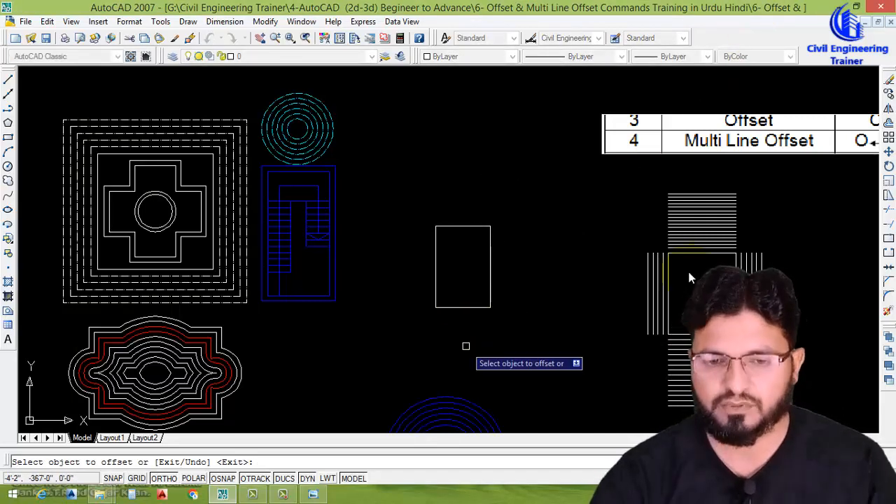
scroll(553, 238, up, 2)
click(552, 241)
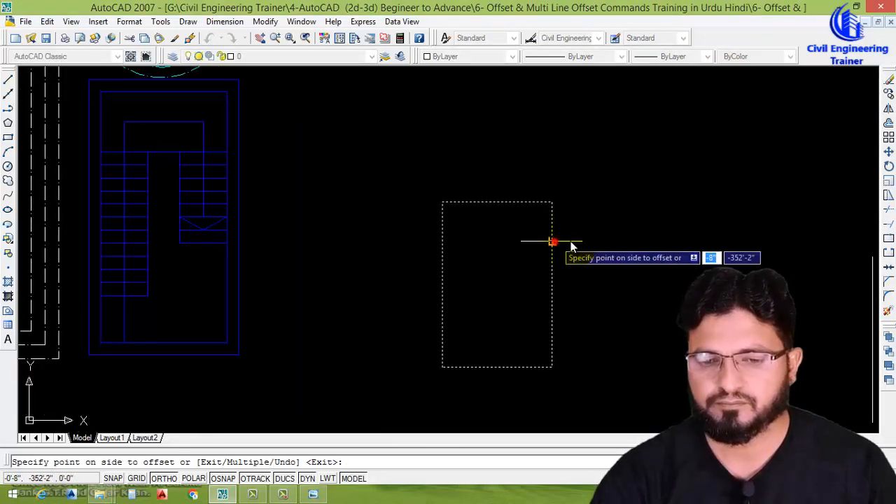
click(598, 239)
scroll(456, 261, down, 2)
key(Escape)
- Stretch the upper ends of both nested rectangles upward by about 7'
text(e)
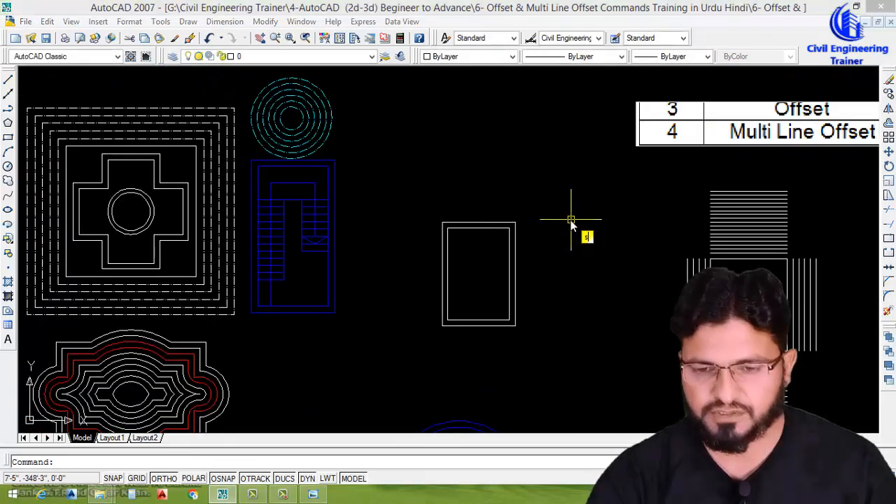
key(Return)
click(564, 190)
click(421, 243)
key(Return)
click(551, 224)
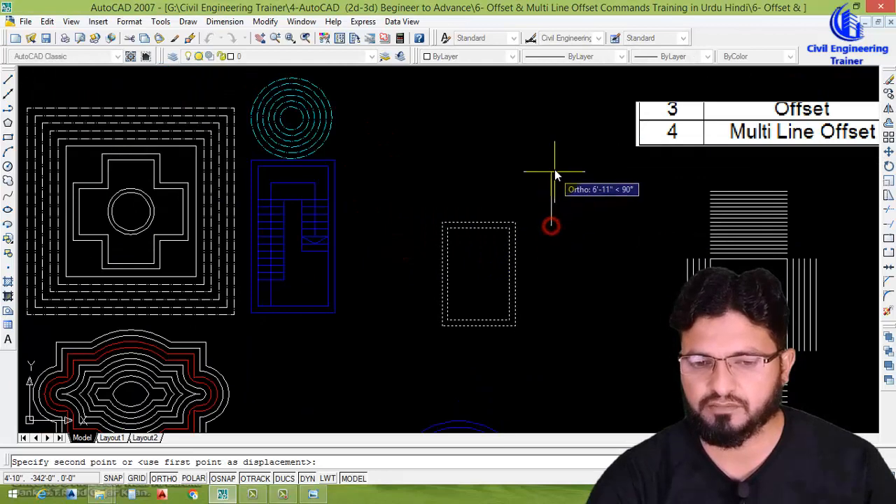
click(555, 174)
scroll(518, 203, down, 2)
scroll(519, 210, up, 3)
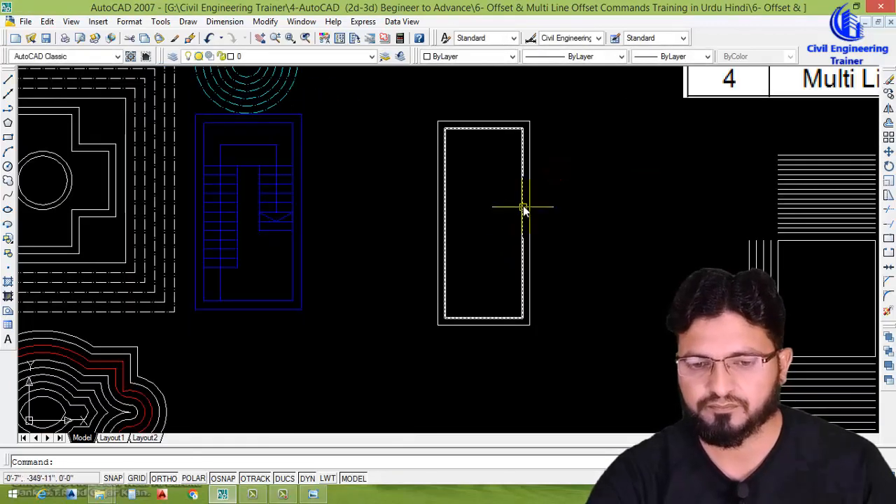
- Explode both nested rectangles into separate lines
click(521, 204)
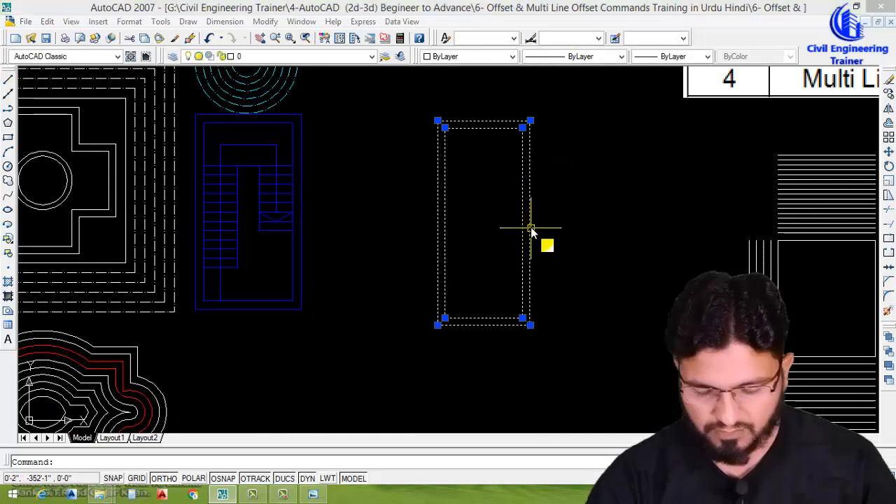
key(Escape)
scroll(498, 128, up, 2)
click(497, 124)
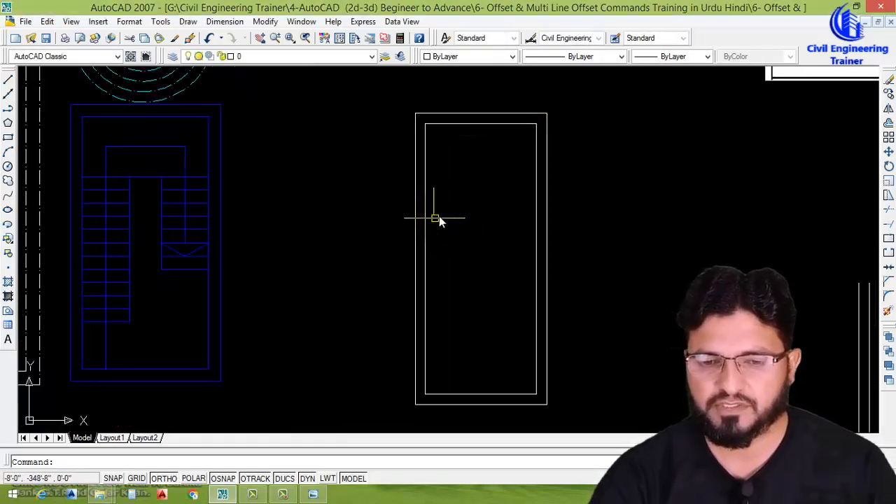
scroll(439, 220, down, 3)
scroll(440, 250, up, 2)
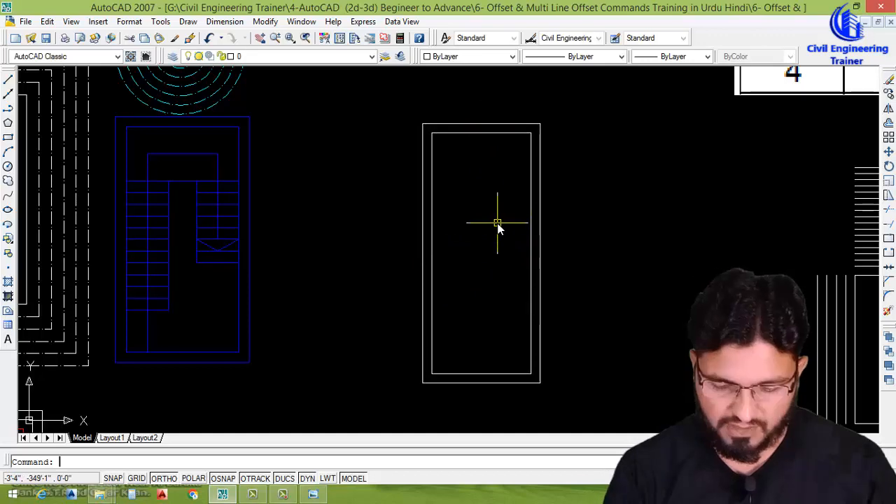
- Offset both long side lines of the inner rectangle inward by 36" to mark the two stair flights
text(o)
key(Return)
text(36)
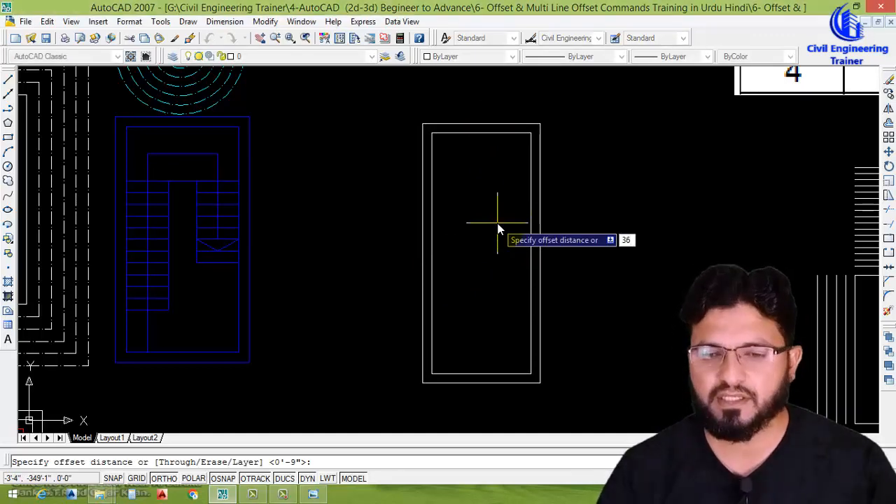
key(Return)
click(432, 234)
click(468, 240)
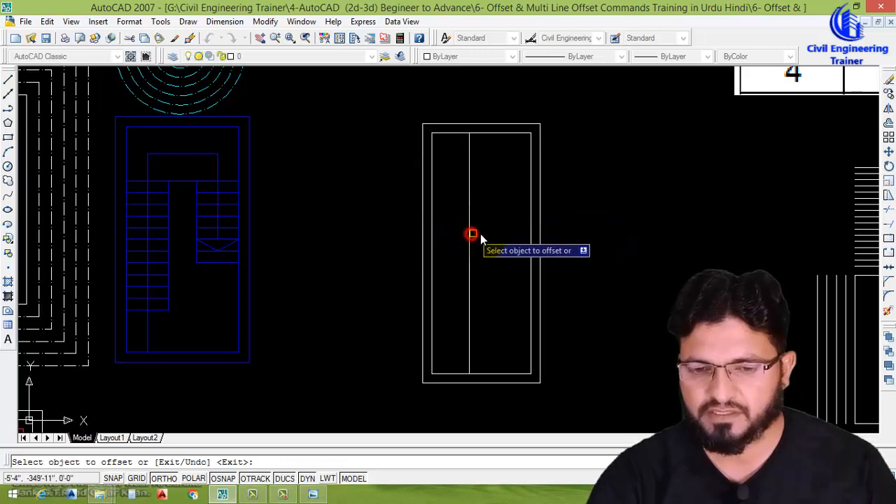
click(530, 245)
click(475, 249)
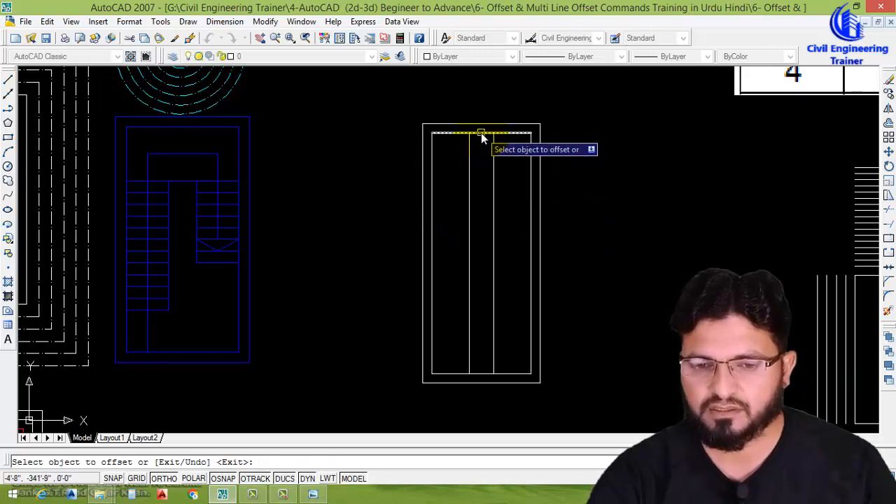
- Offset the inner rectangle's upper line downward by 5' to mark the landing edge
key(Return)
key(Return)
text(5)
key(Return)
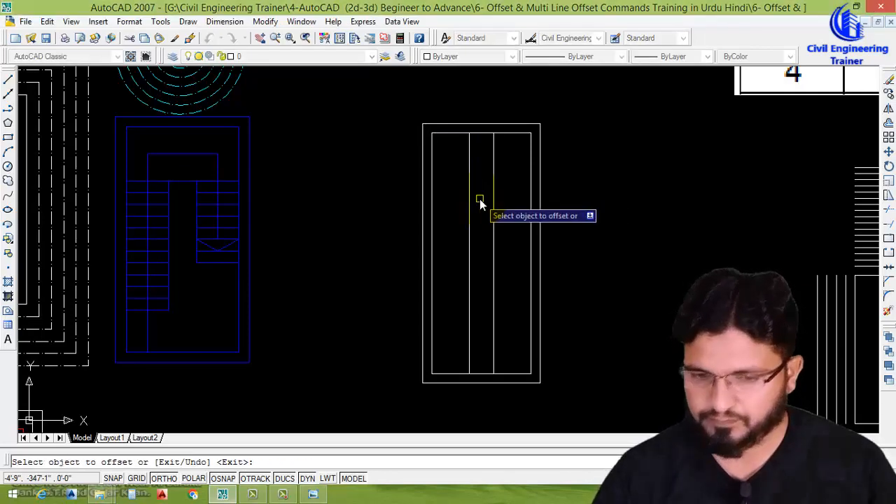
click(480, 132)
click(480, 189)
scroll(508, 208, up, 1)
key(Return)
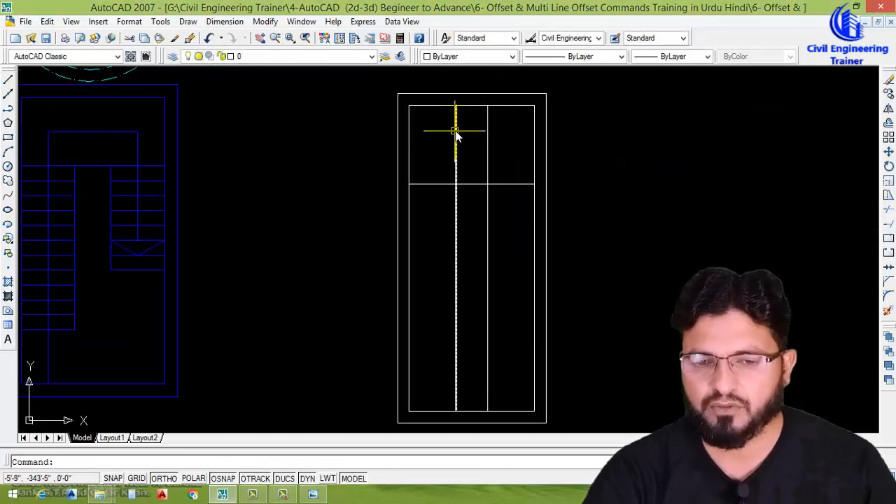
- Shorten both vertical flight lines so their upper ends meet the horizontal landing line
click(456, 106)
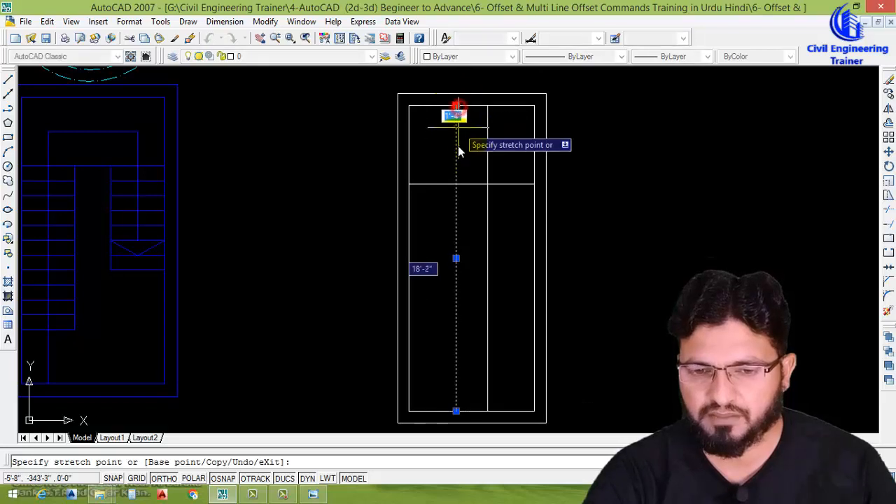
click(456, 183)
key(Escape)
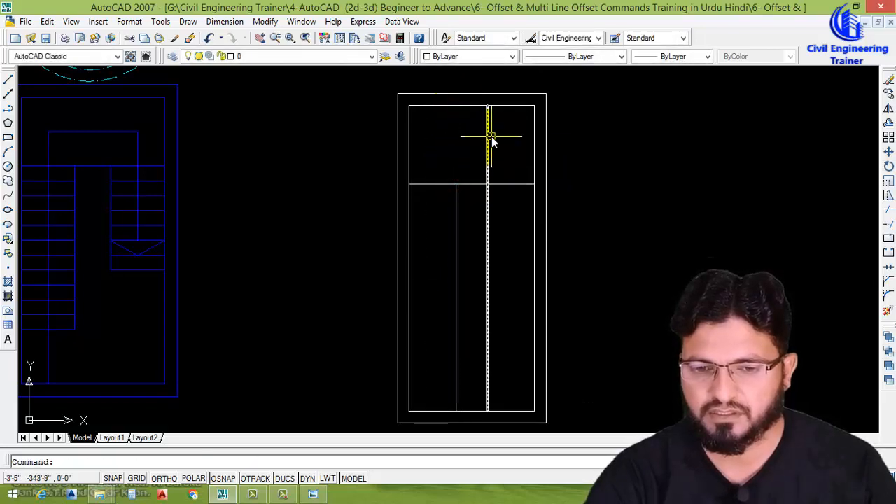
click(480, 127)
click(488, 106)
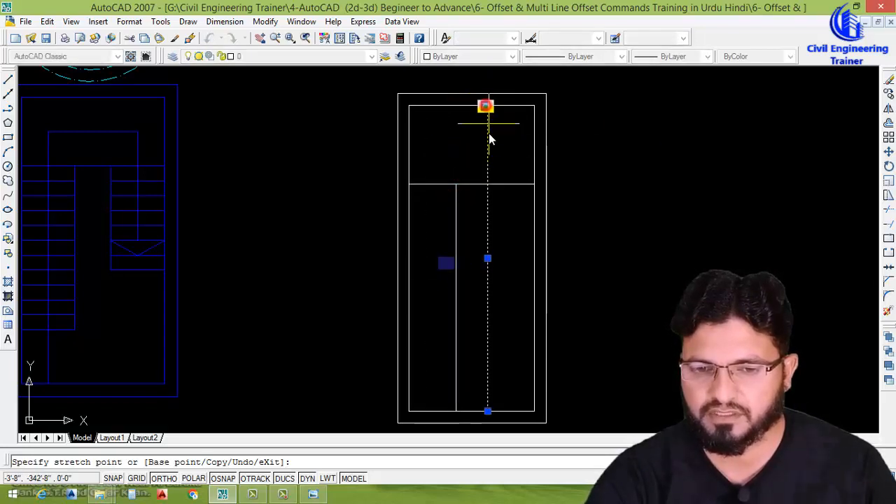
click(488, 184)
scroll(483, 241, down, 4)
scroll(468, 313, up, 5)
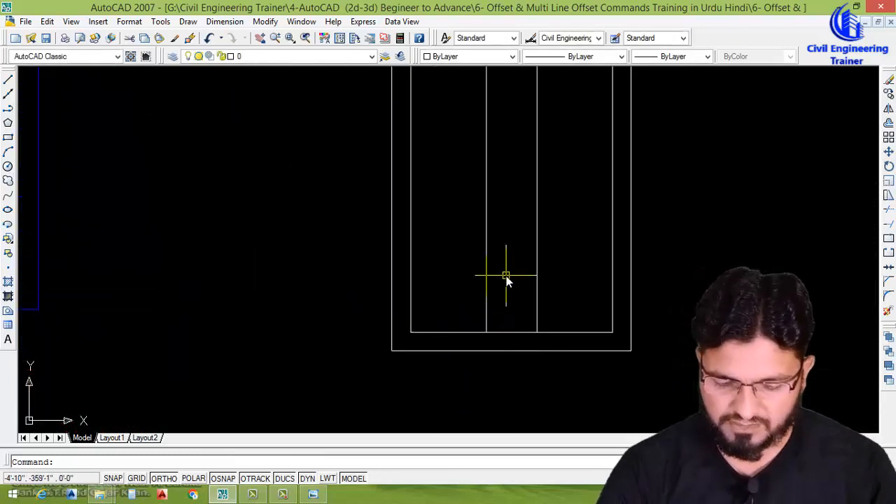
- Offset the inner rectangle's lower line upward by 3', and trim the gap between the flights and the vertical ends below it
key(Return)
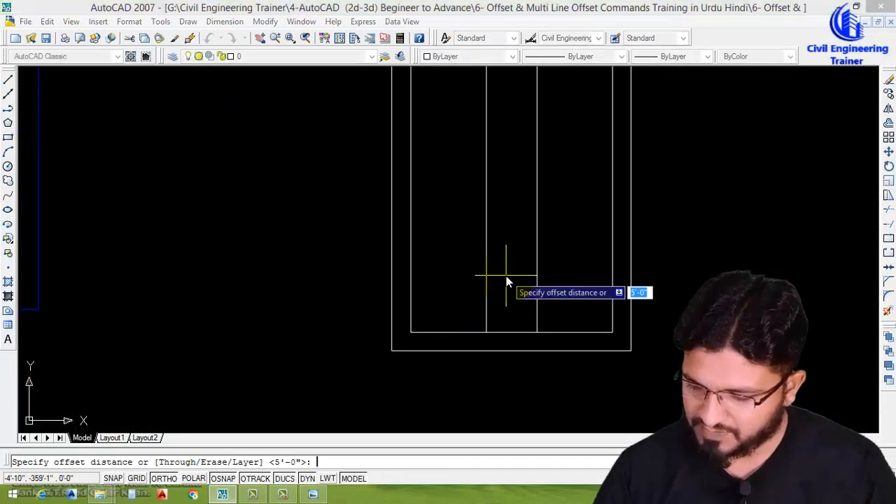
key(Return)
key(Escape)
scroll(514, 266, up, 2)
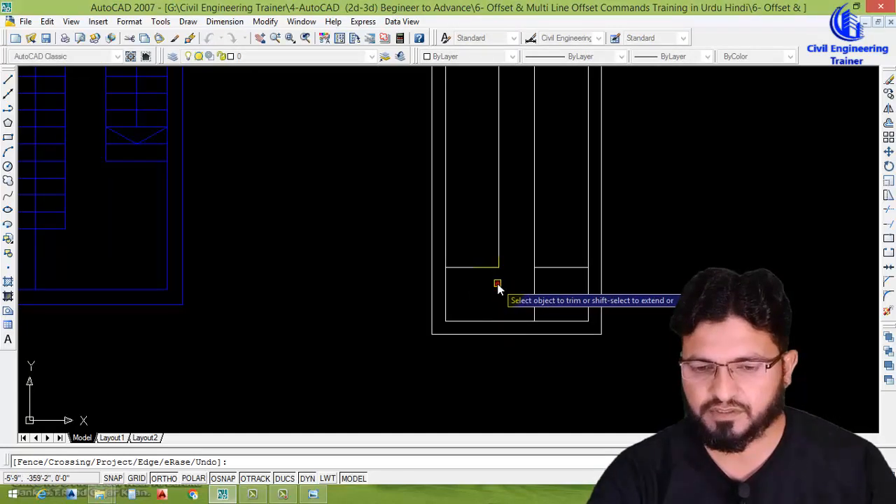
click(497, 284)
scroll(520, 284, down, 4)
scroll(519, 270, up, 2)
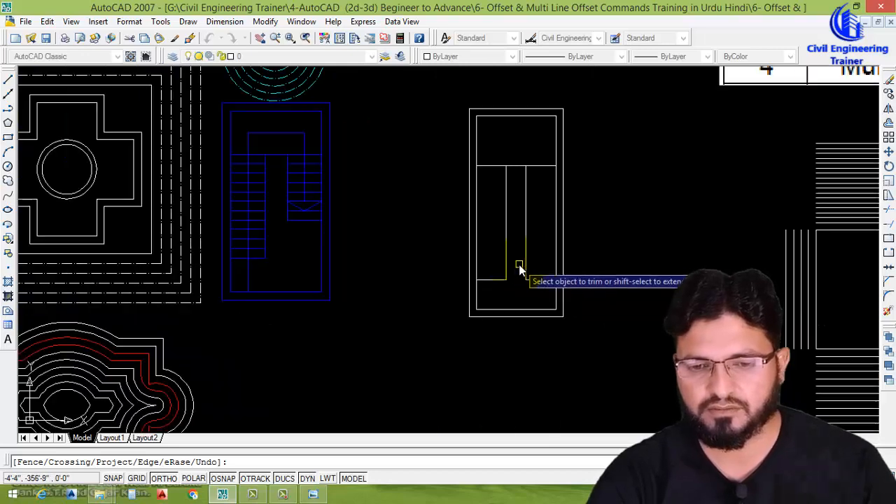
key(Escape)
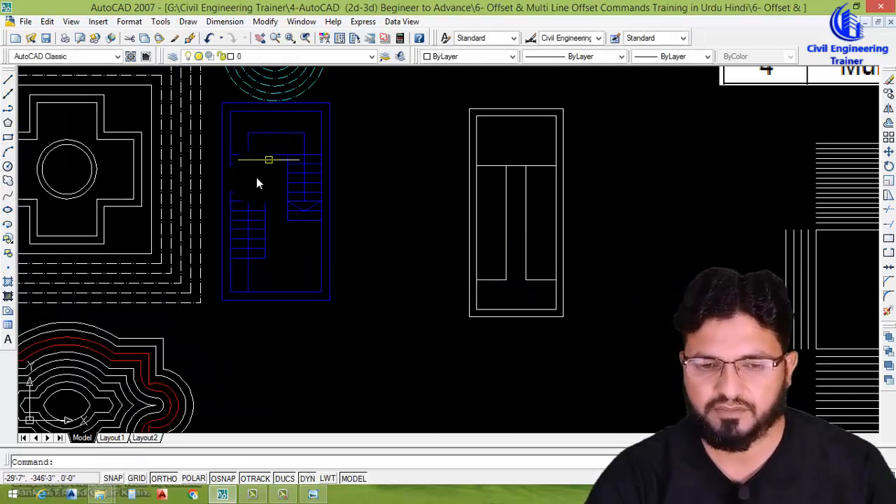
- Offset the landing line downward four times at a distance of 10" to make the first tread lines
scroll(498, 170, up, 3)
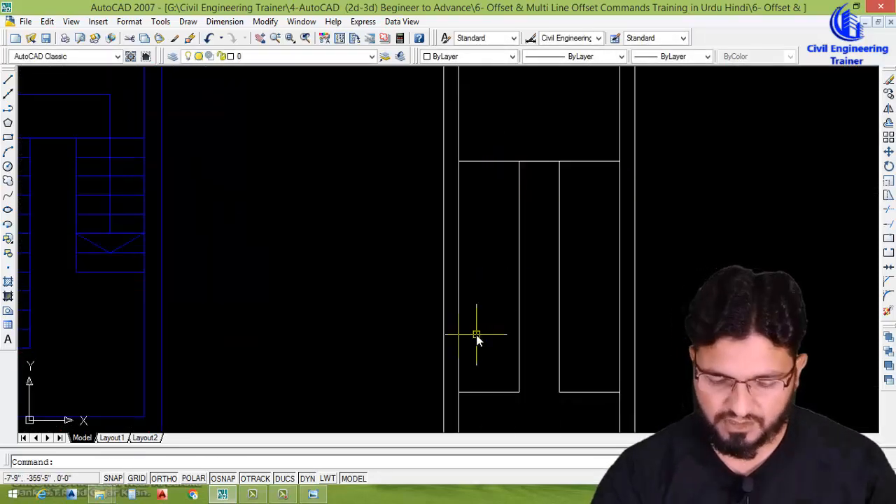
text(o)
key(Return)
text(10)
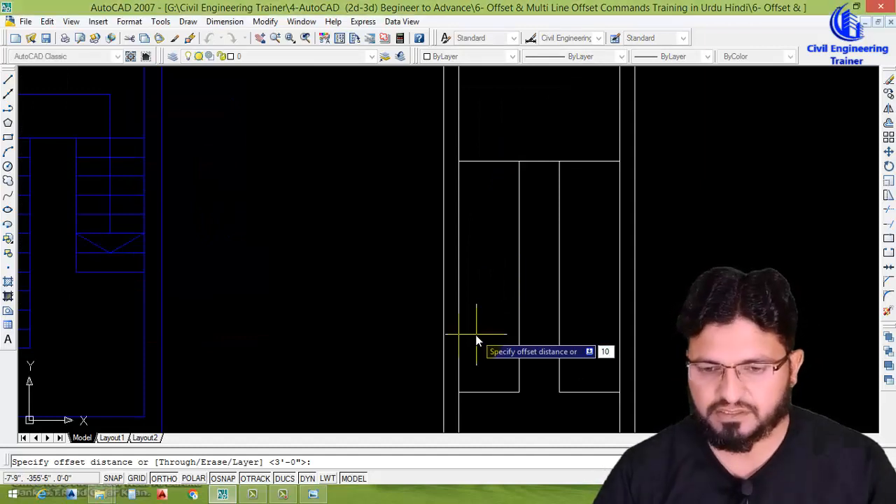
key(Return)
click(500, 161)
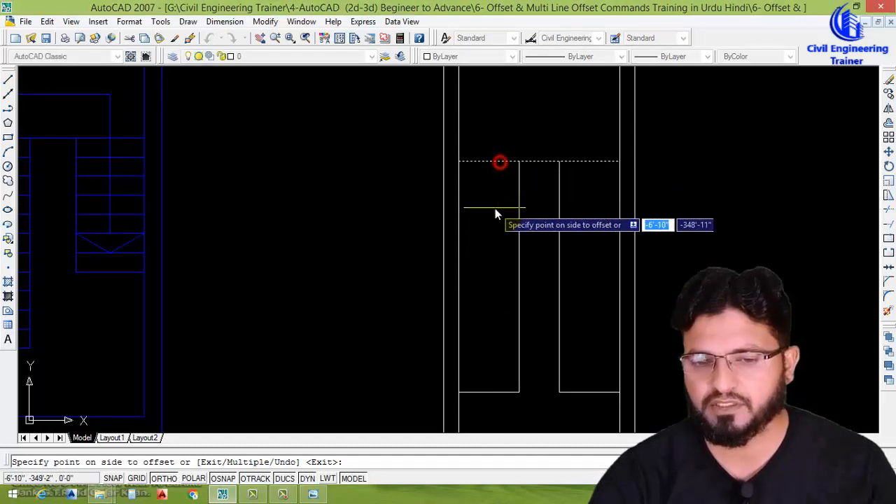
click(494, 210)
click(494, 177)
click(495, 225)
click(496, 194)
click(497, 227)
click(500, 211)
click(498, 235)
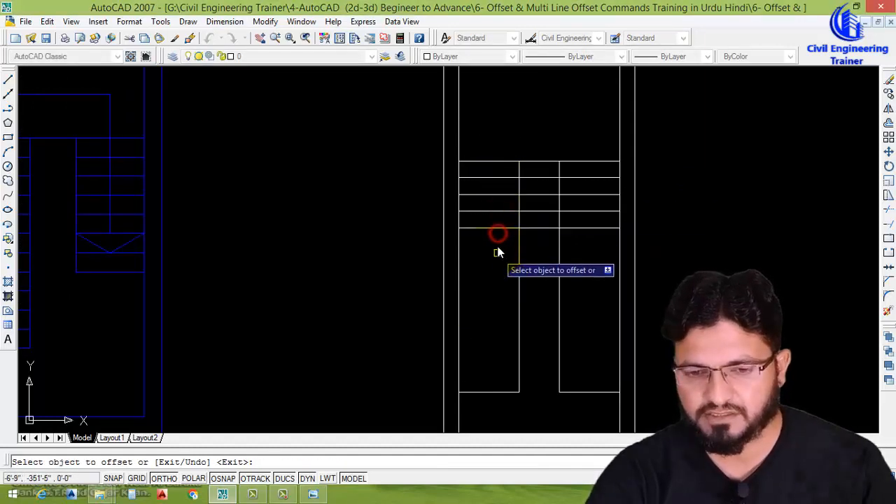
- Offset the lowest tread line downward repeatedly at 10" with the Multiple option until the treads reach the base of the flights
click(496, 229)
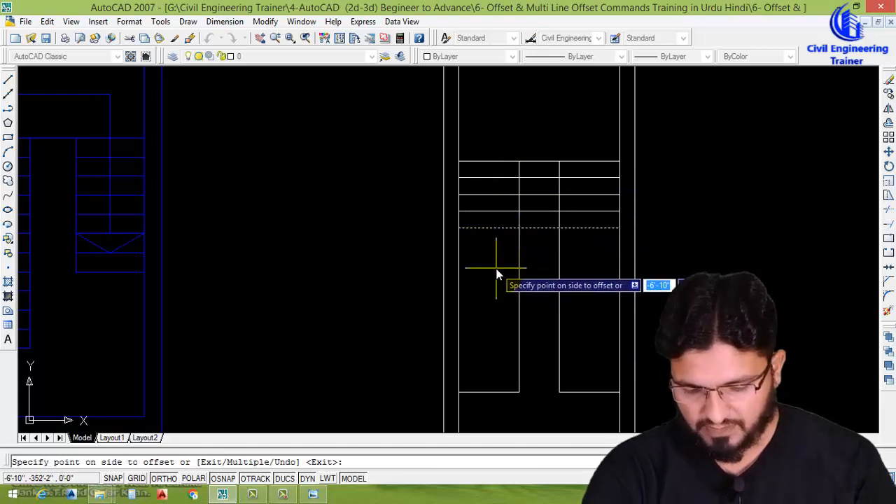
text(m)
key(Return)
click(496, 274)
click(497, 296)
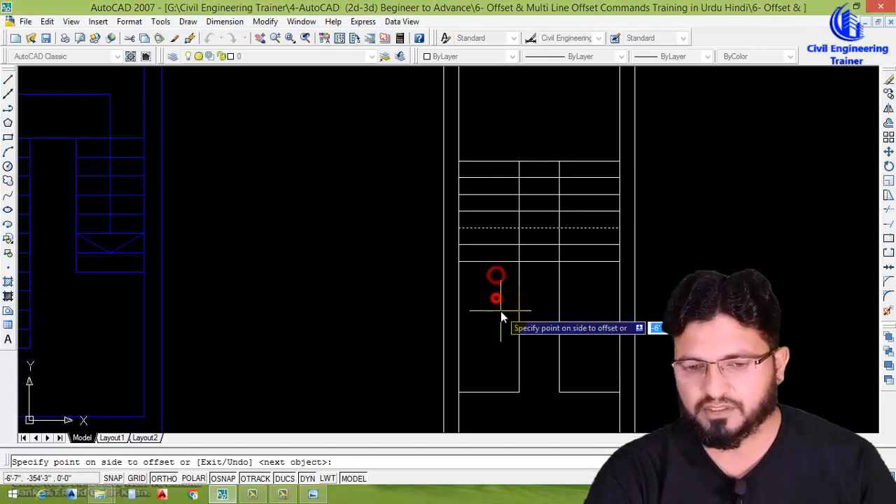
click(500, 311)
click(502, 331)
click(494, 348)
click(489, 363)
- Erase the two short horizontal base lines of the flights just above the lowest tread line
click(518, 381)
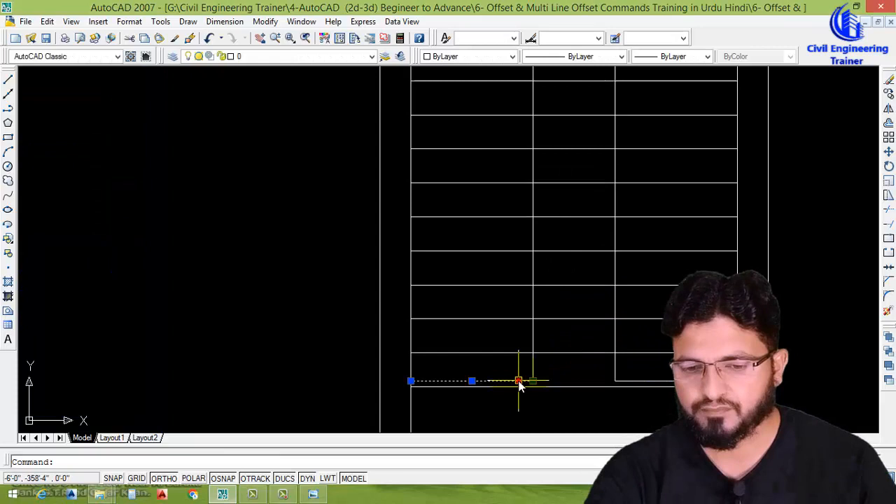
text(e)
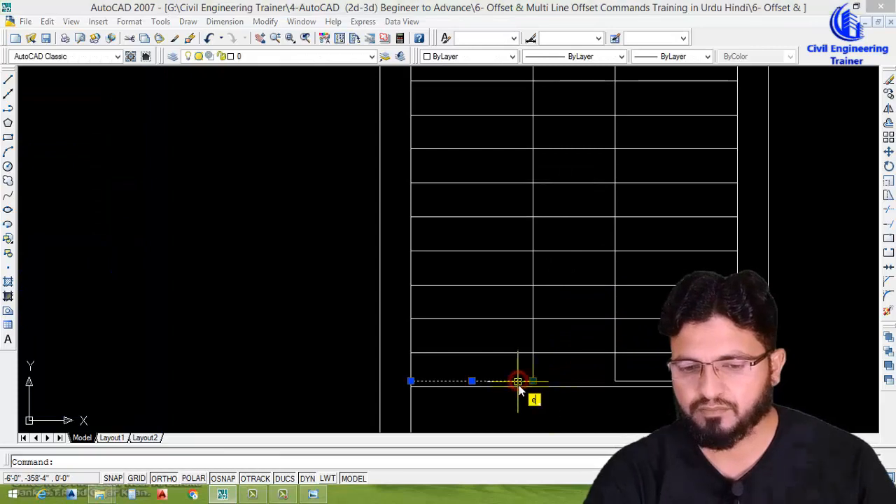
key(Return)
- Extend both inner vertical flight lines down to the lowest tread line
text(tr)
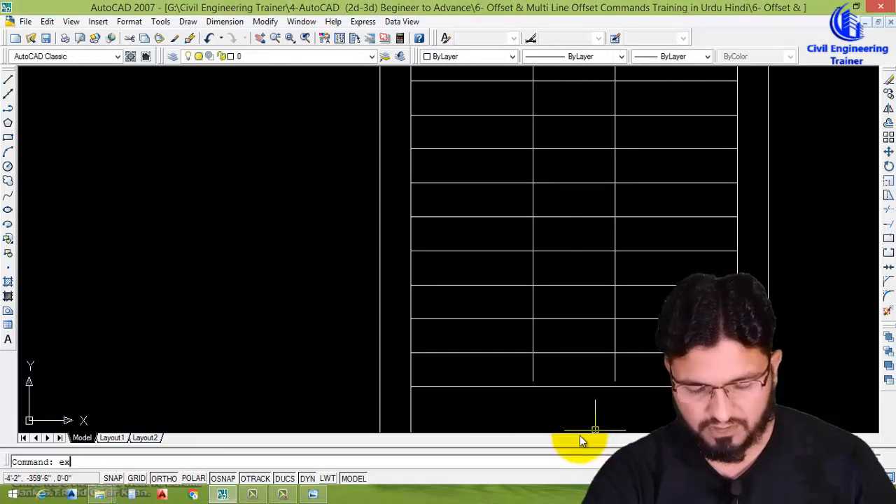
key(Return)
key(Return)
click(626, 366)
key(Escape)
click(538, 366)
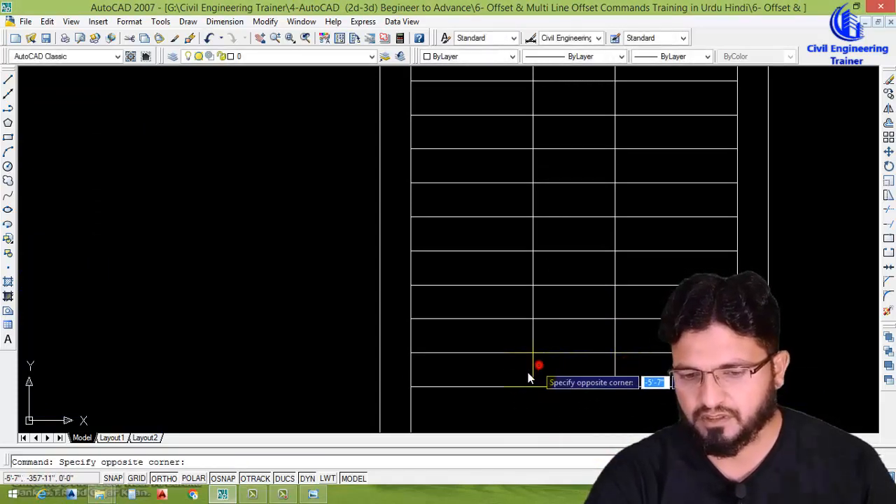
click(527, 378)
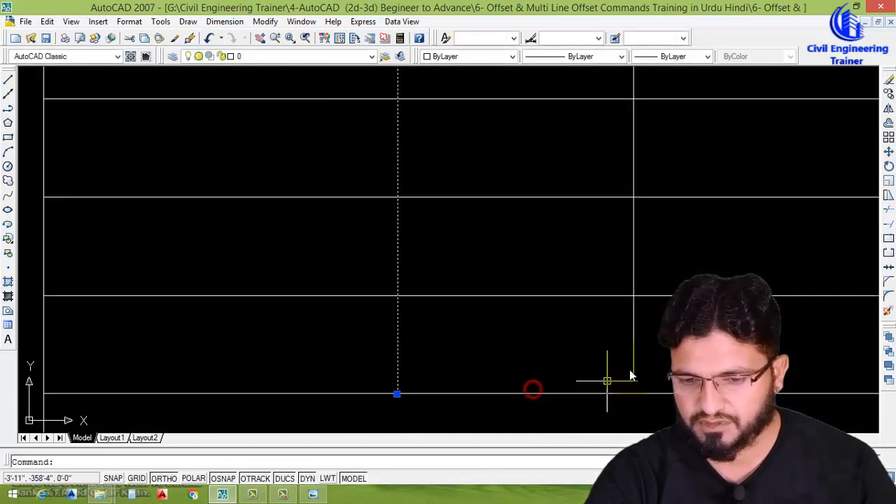
click(648, 356)
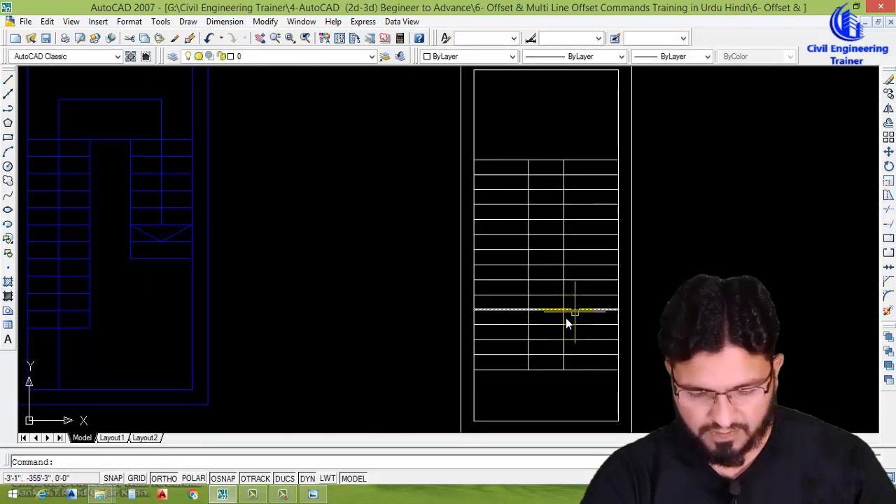
- Trim all tread line segments crossing the gap between the two flights, keeping the landing line
text(tr)
key(Return)
key(Return)
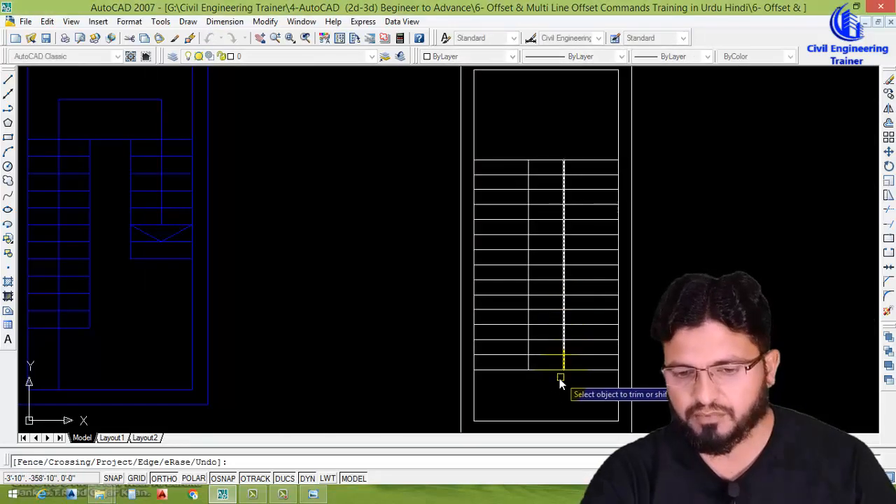
click(547, 378)
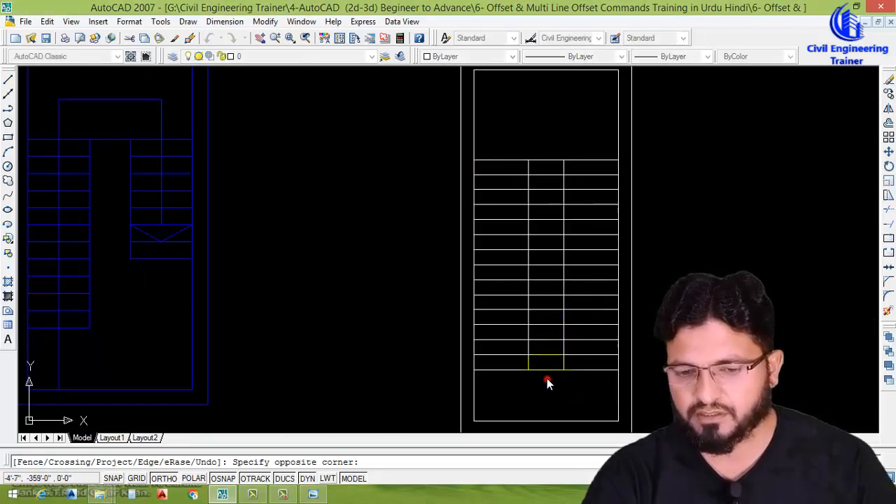
click(539, 170)
scroll(544, 291, down, 3)
key(Escape)
scroll(554, 297, up, 4)
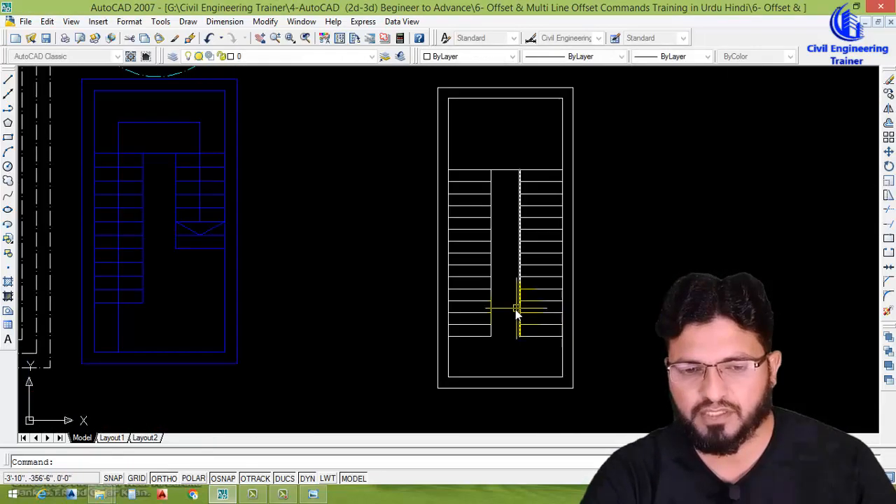
- Draw a direction polyline from the left flight's base midpoint up about 14'-6", across the landing, and about 10'-4" down the right flight
scroll(516, 304, down, 3)
scroll(529, 275, up, 2)
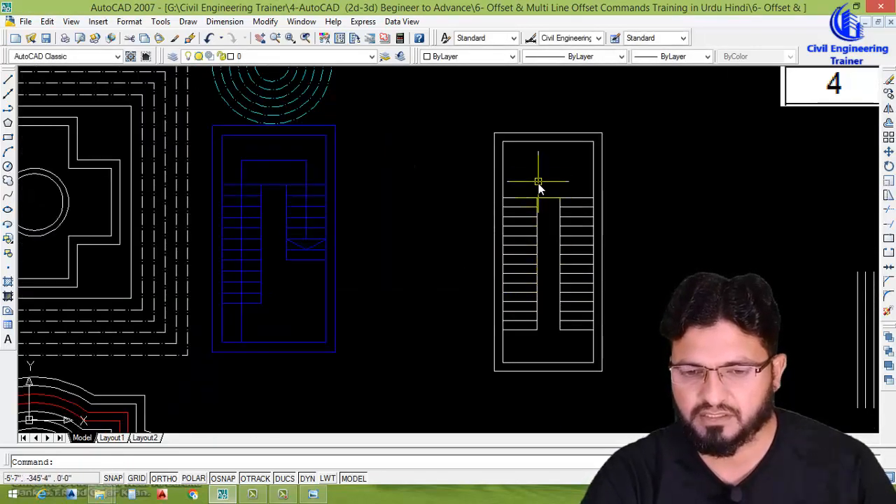
text(pl)
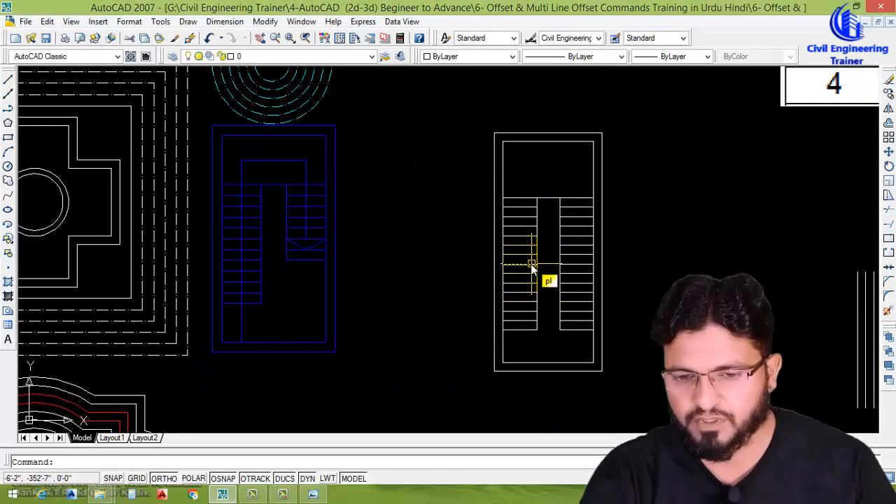
key(Return)
click(520, 331)
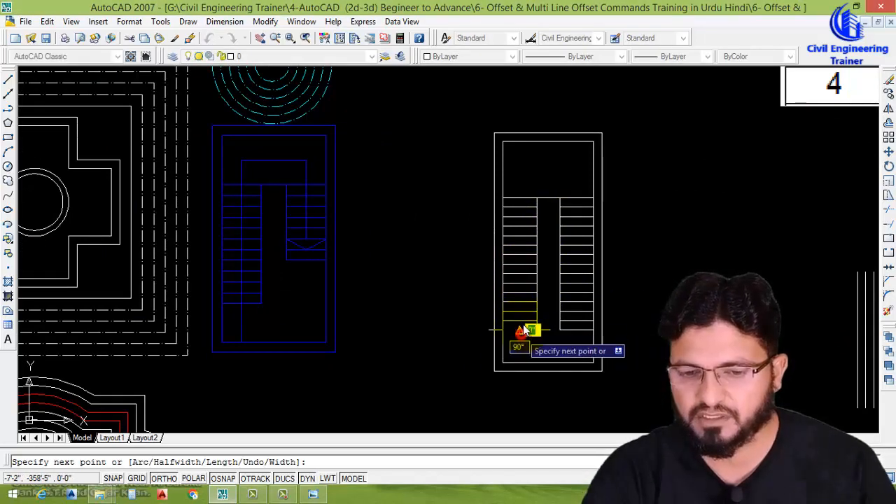
scroll(524, 189, up, 3)
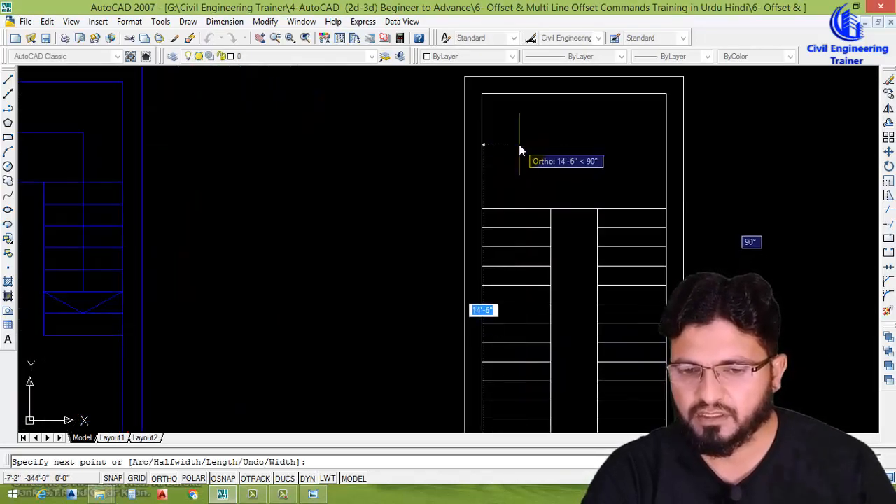
click(518, 145)
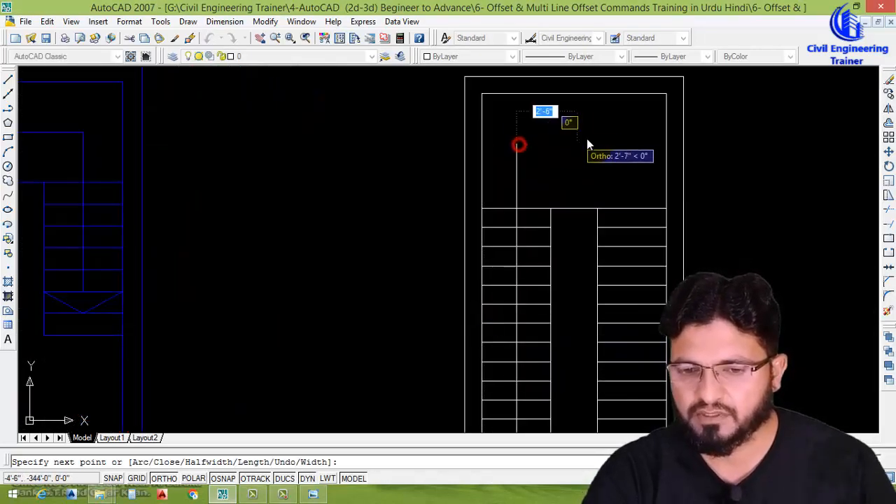
click(629, 146)
scroll(633, 143, down, 3)
scroll(637, 237, up, 3)
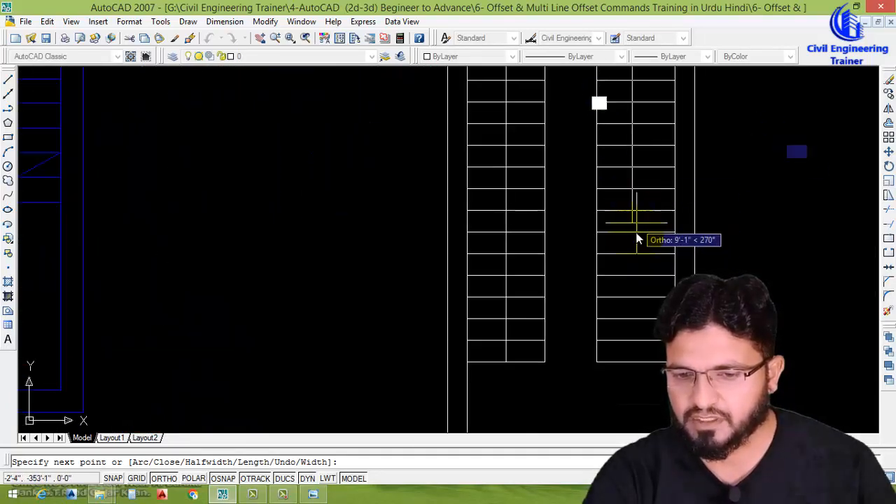
scroll(629, 252, up, 3)
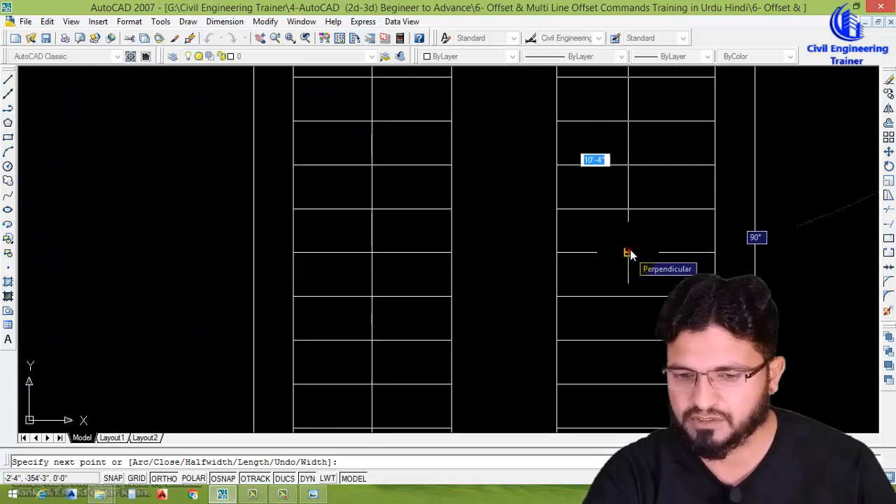
click(627, 253)
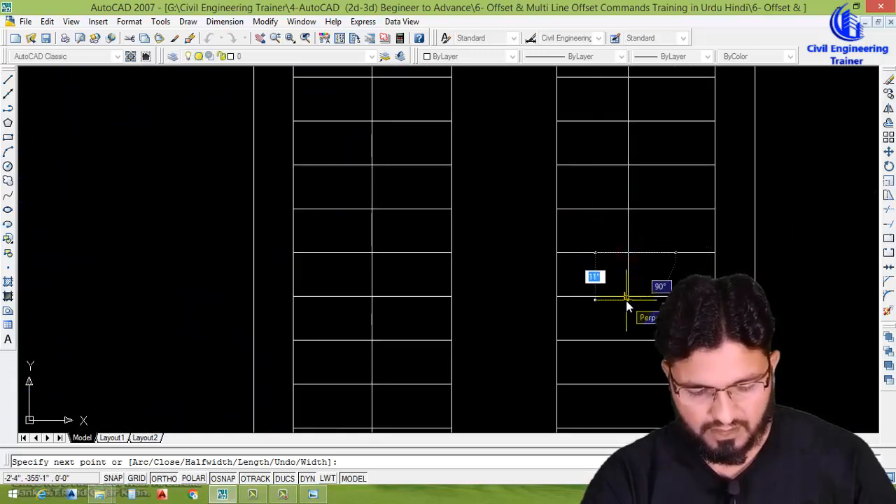
- Finish the direction polyline with a downward arrowhead two treads long, using starting width 1' and ending width 0
text(w)
key(Return)
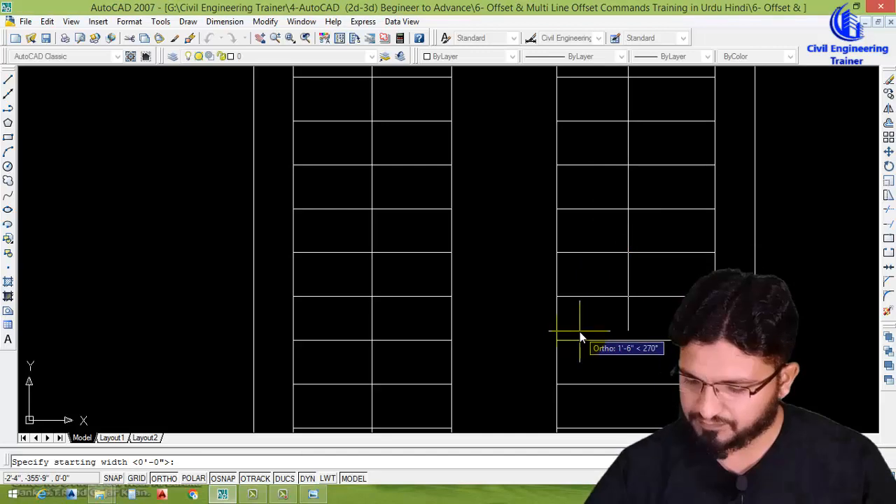
text(1')
key(Return)
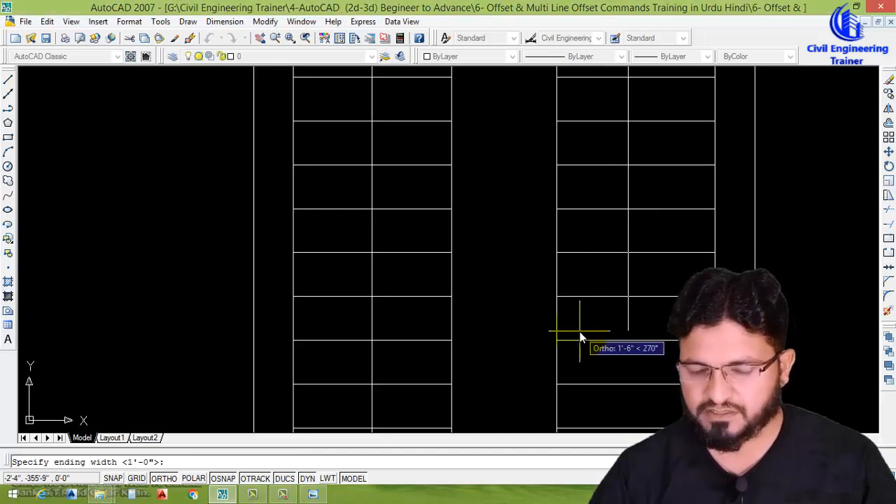
text(0)
key(Return)
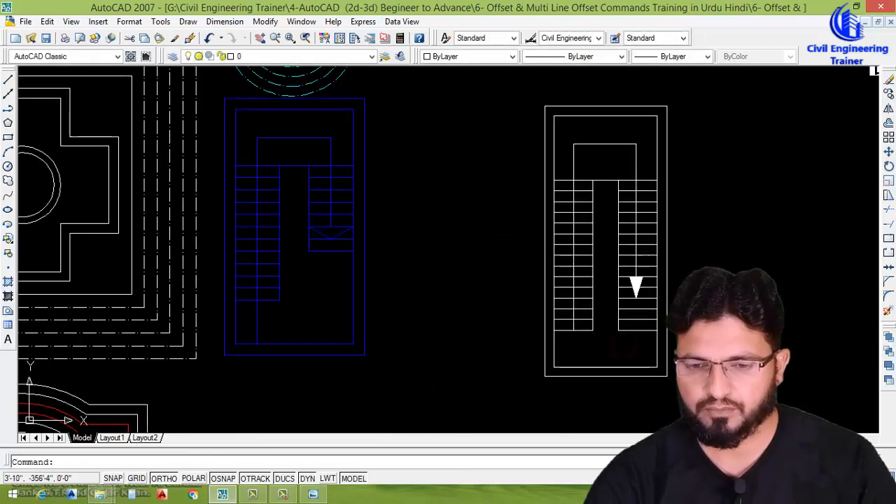
- Review the finished staircase beside the sample shapes and the command table for Offset and Multi Line Offset
scroll(616, 318, down, 2)
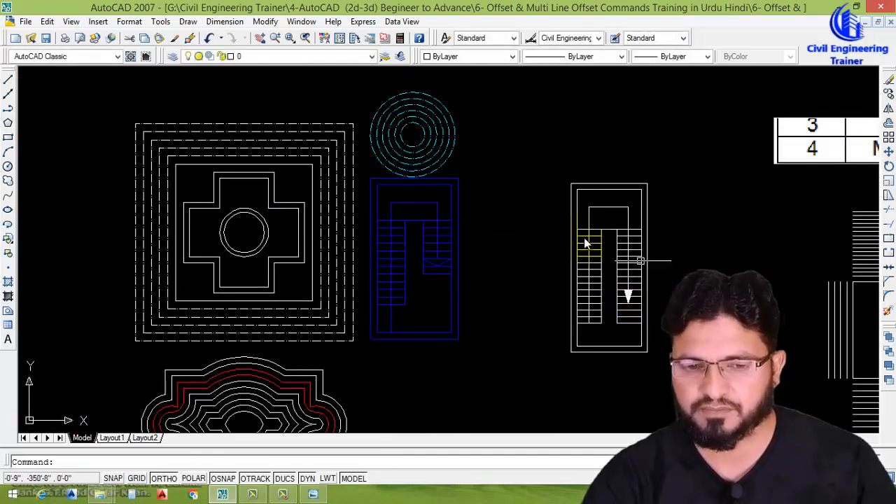
scroll(599, 252, down, 2)
scroll(607, 299, down, 1)
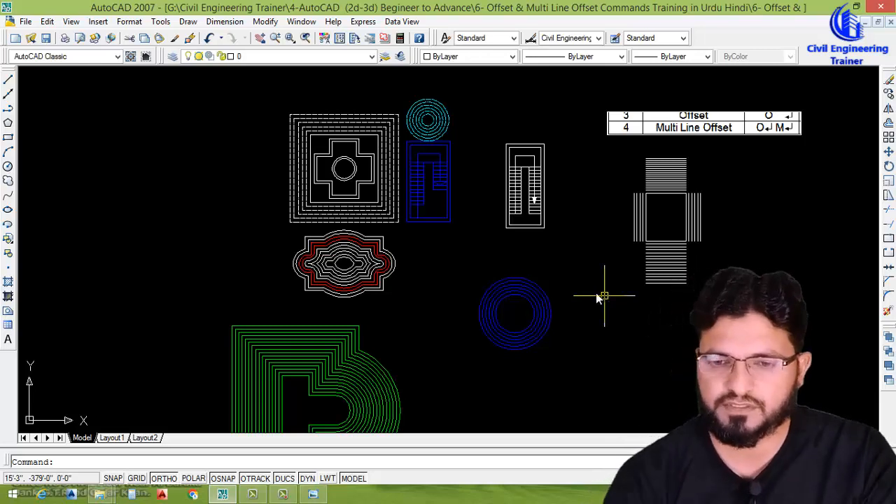
scroll(566, 269, down, 4)
scroll(563, 198, up, 5)
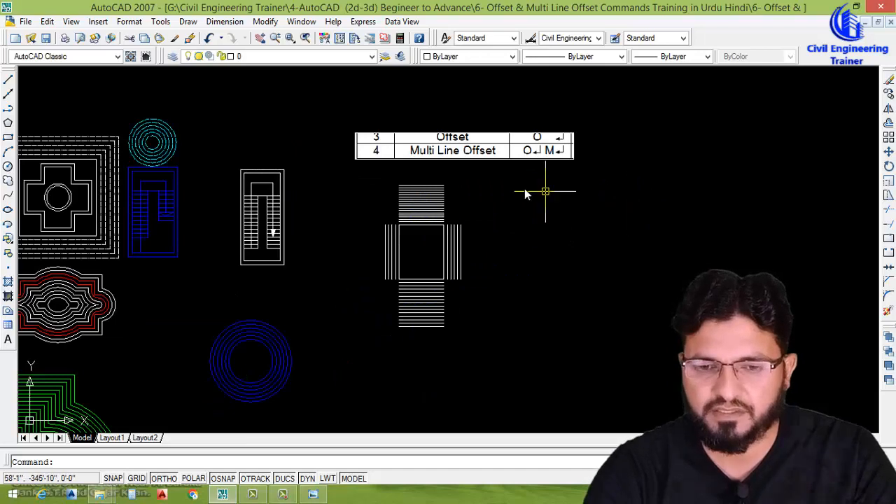
scroll(486, 136, up, 3)
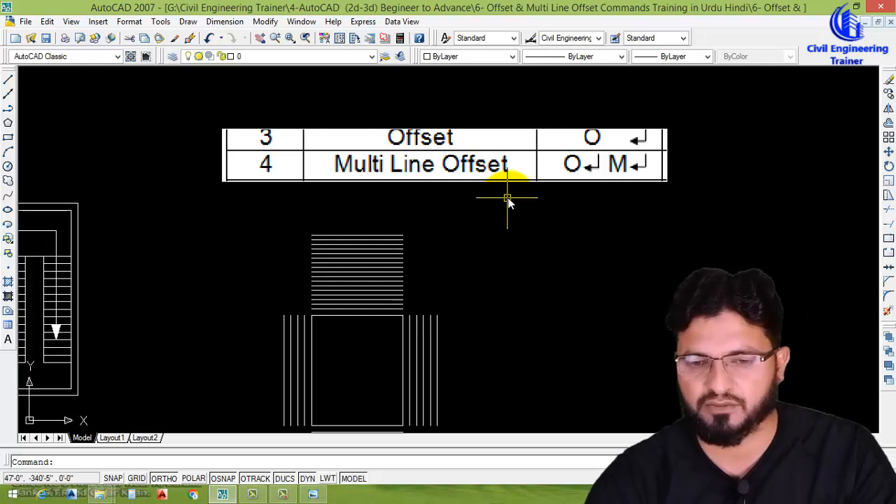
scroll(508, 202, down, 4)
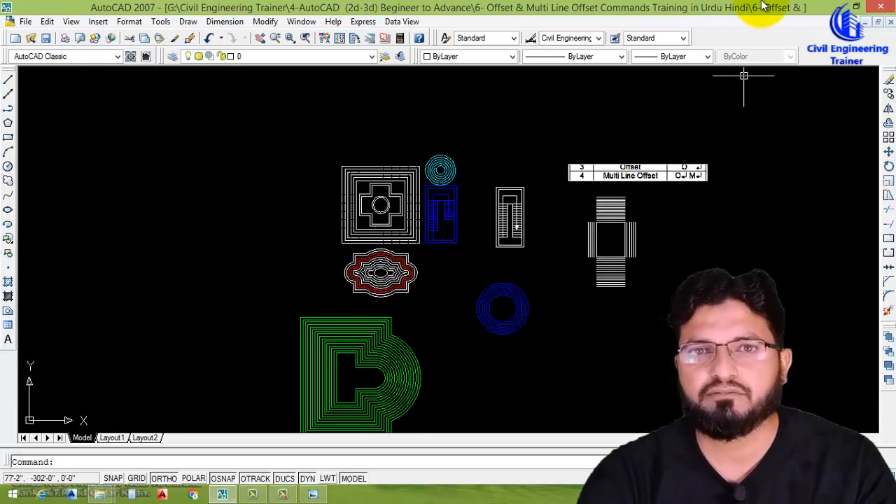